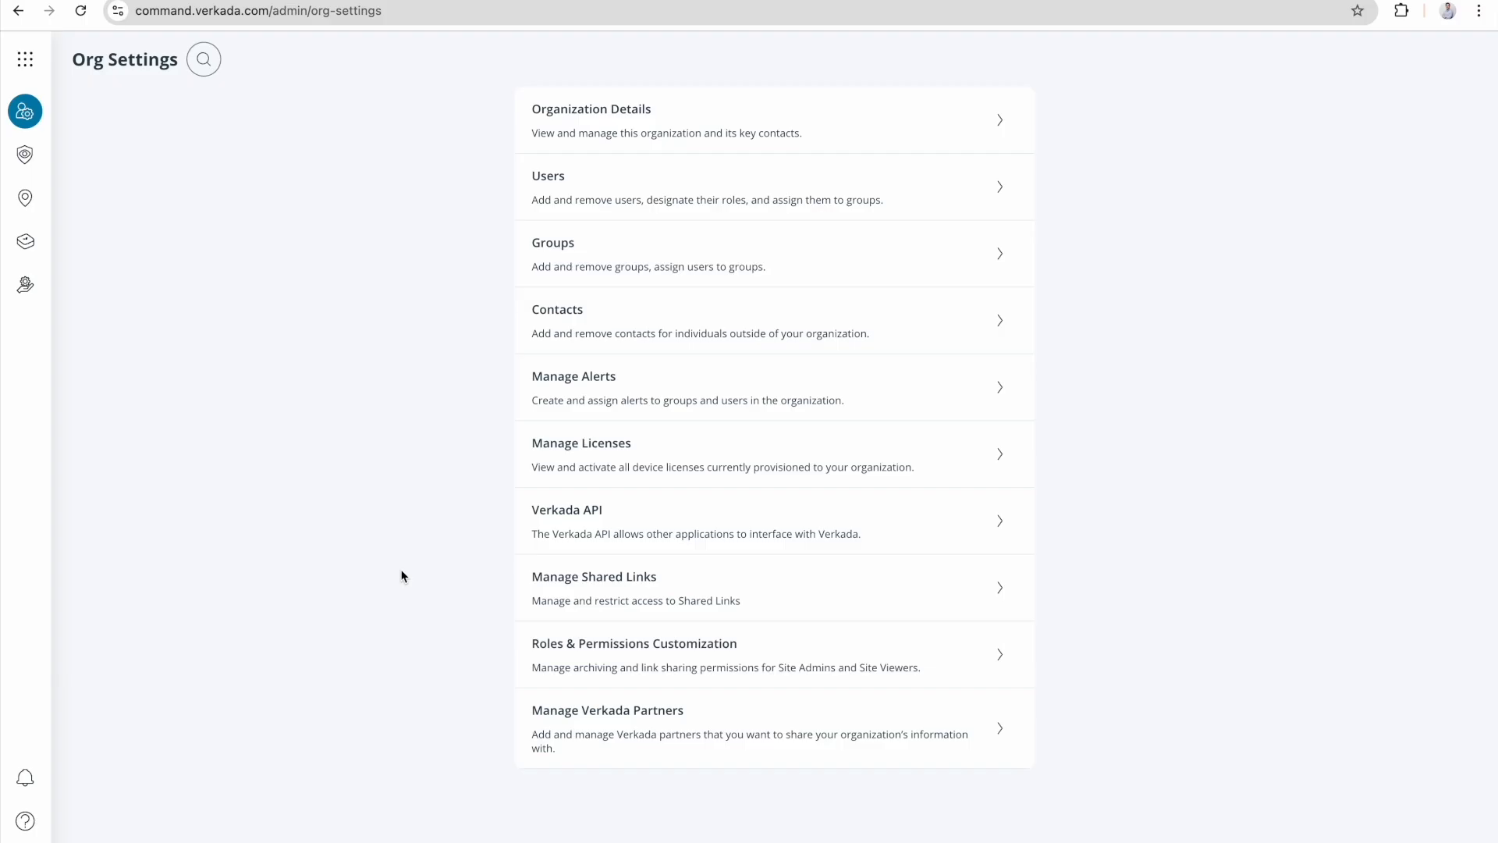
Open the guest types management page for the San Mateo Office site in the Guest settings.
click(24, 62)
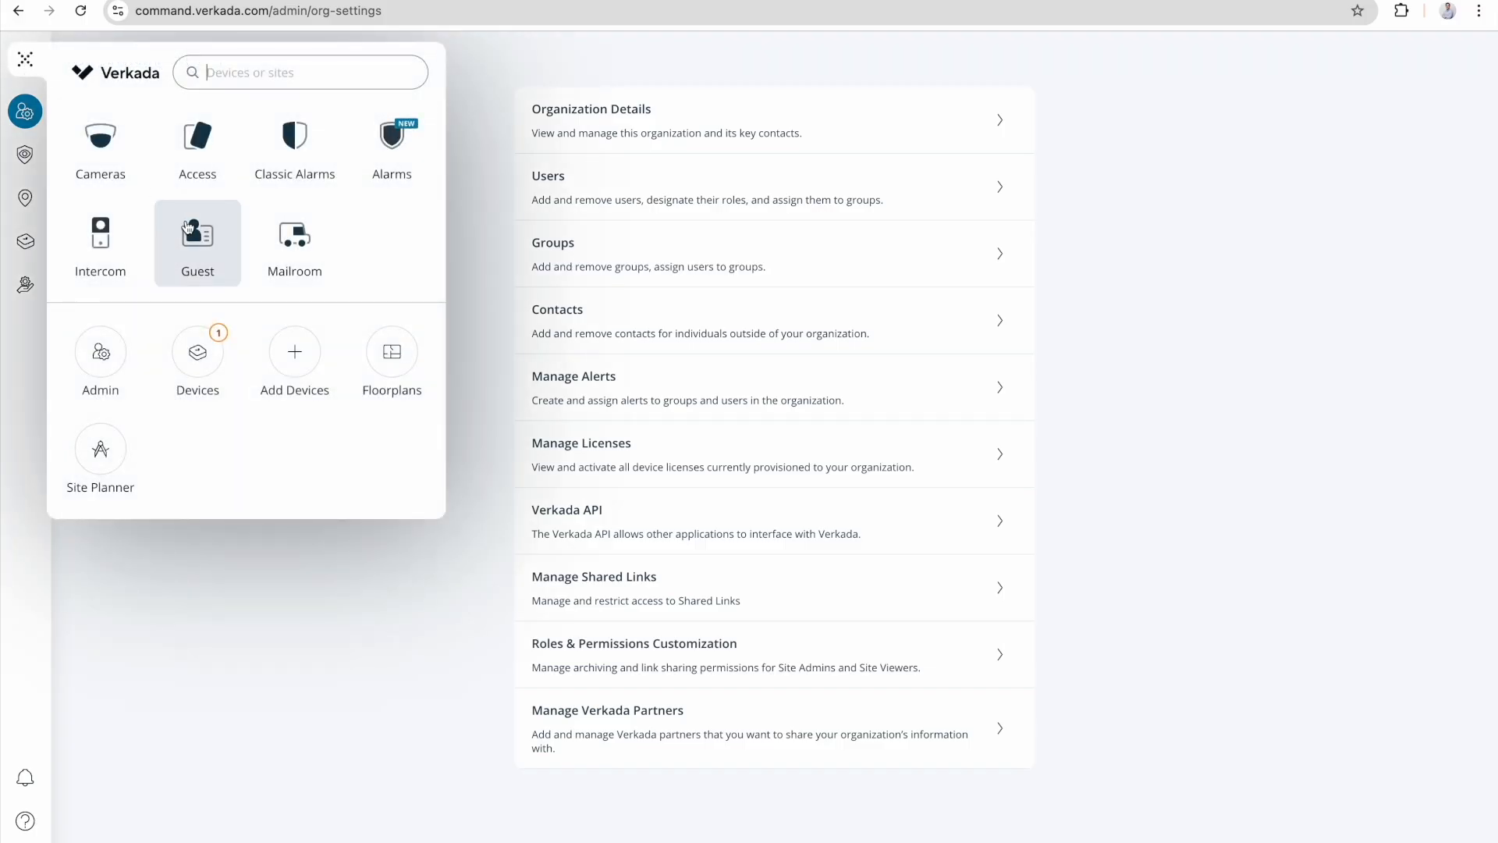
click(187, 227)
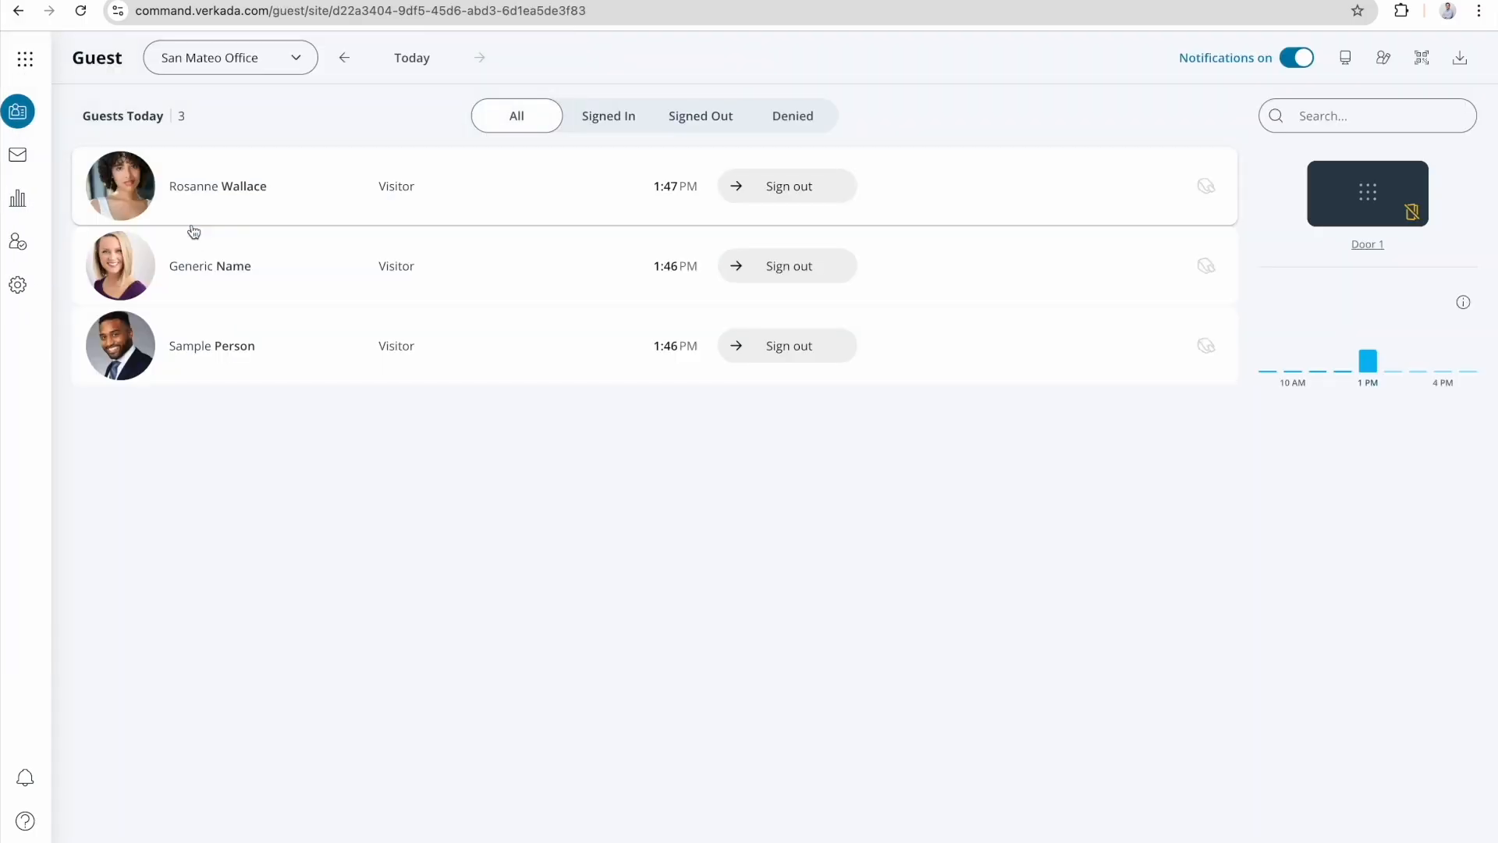
click(41, 289)
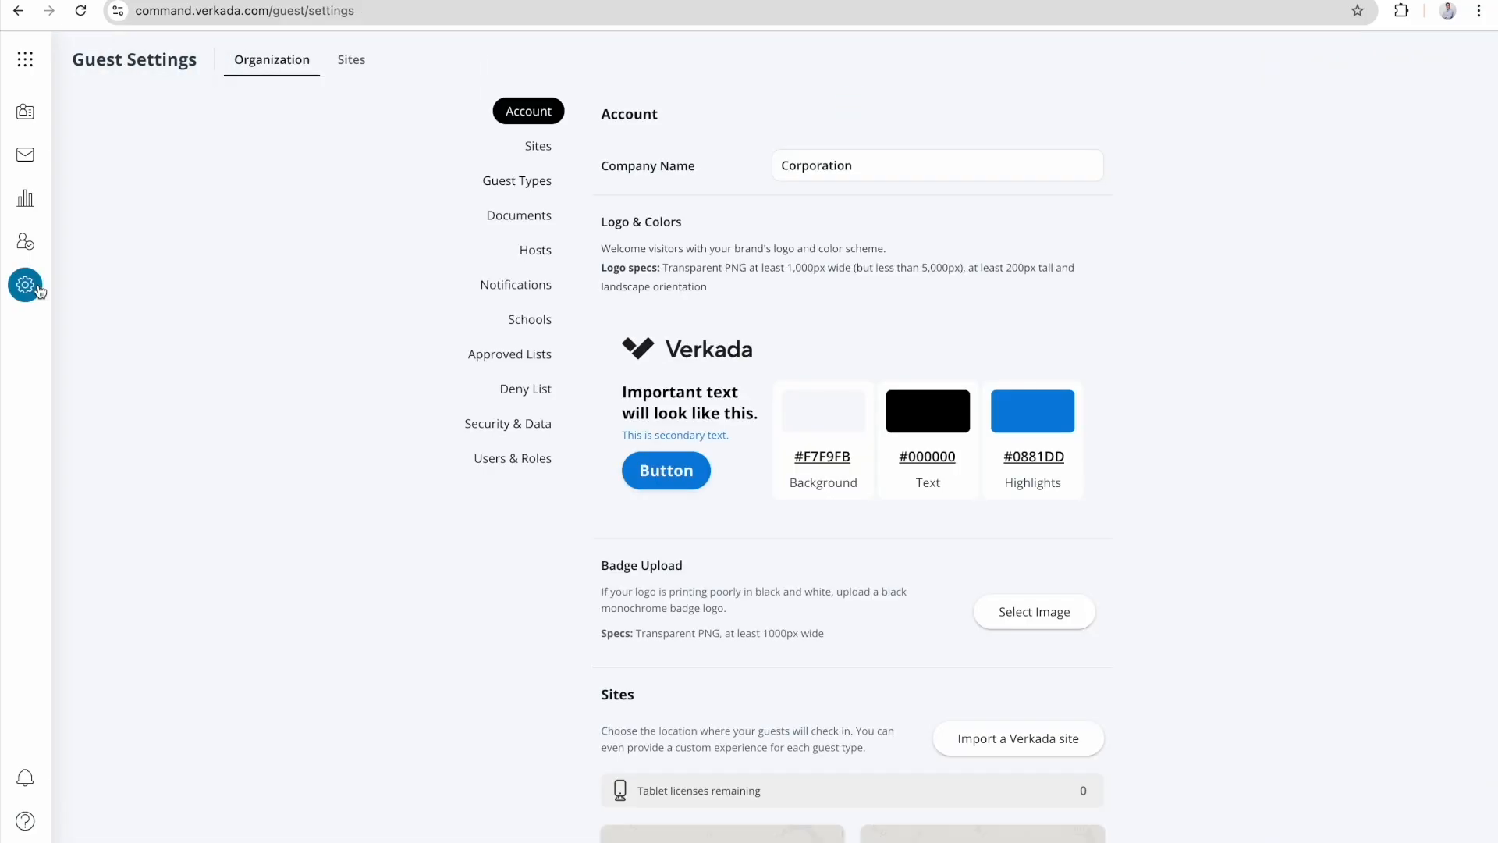
click(357, 60)
click(435, 63)
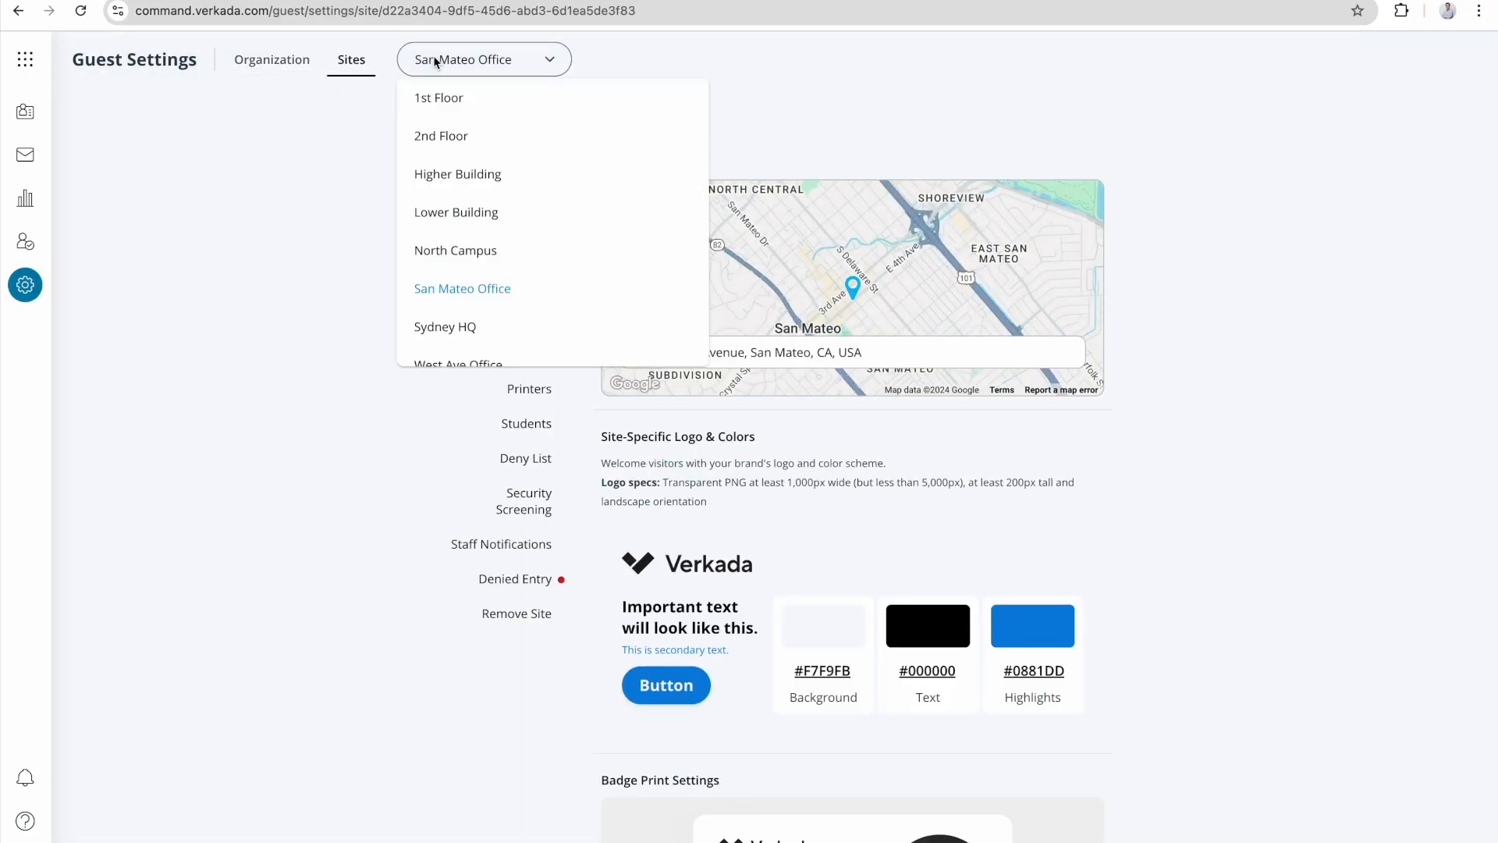
click(465, 288)
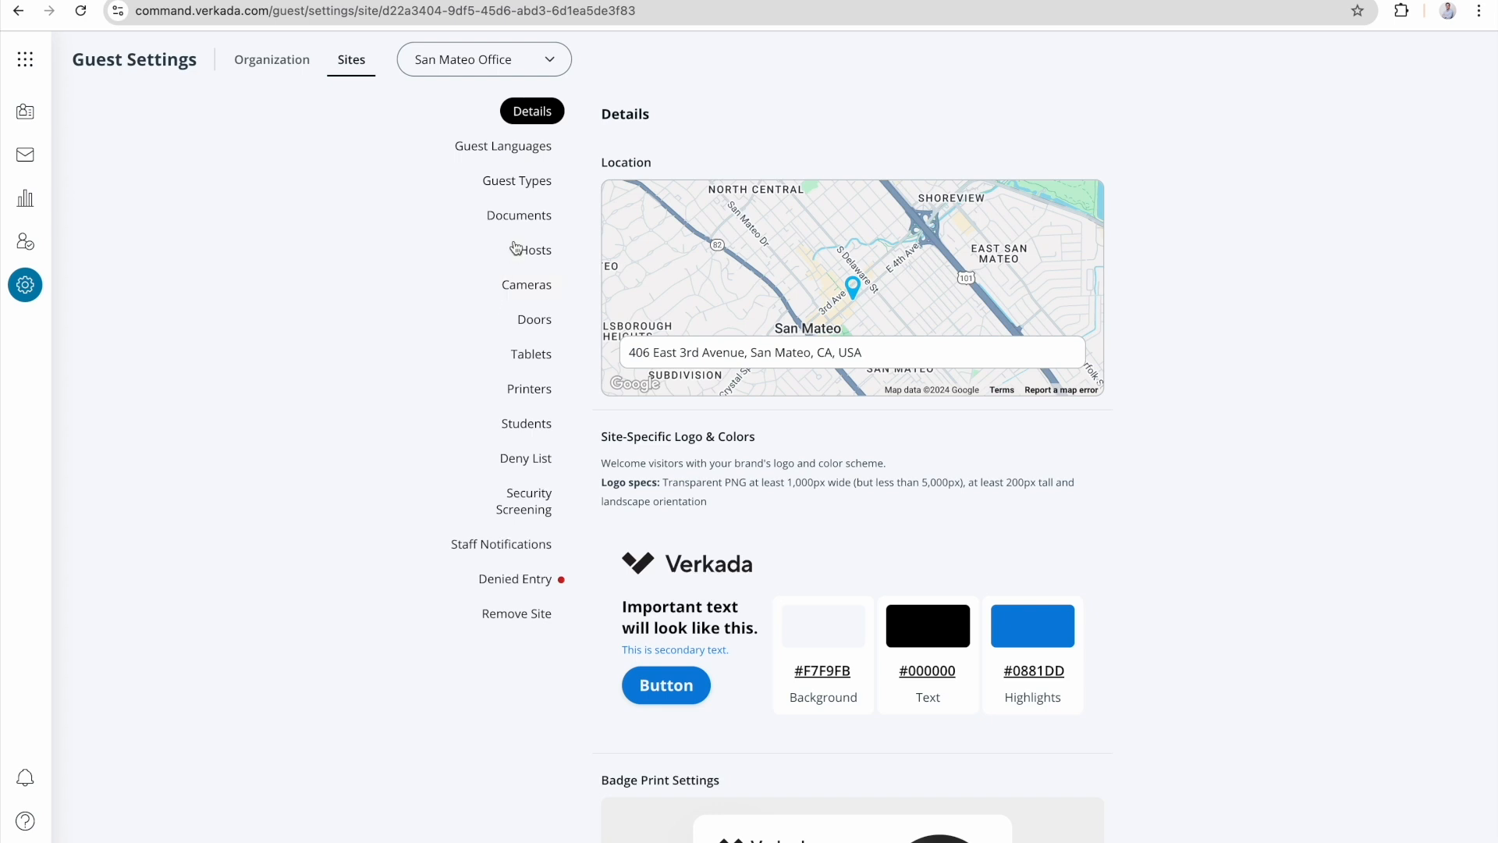
click(530, 193)
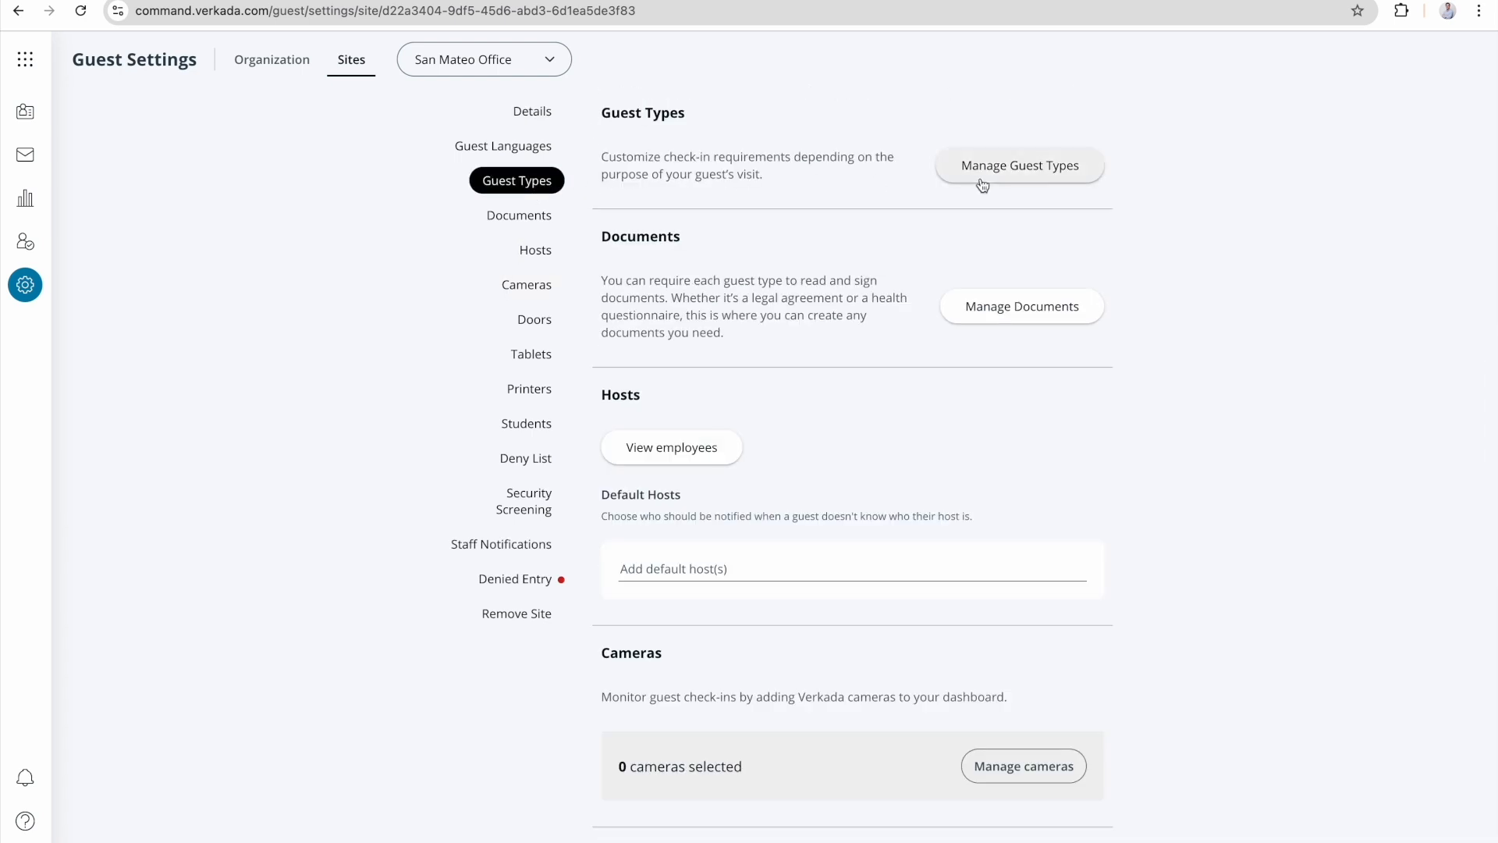
click(982, 181)
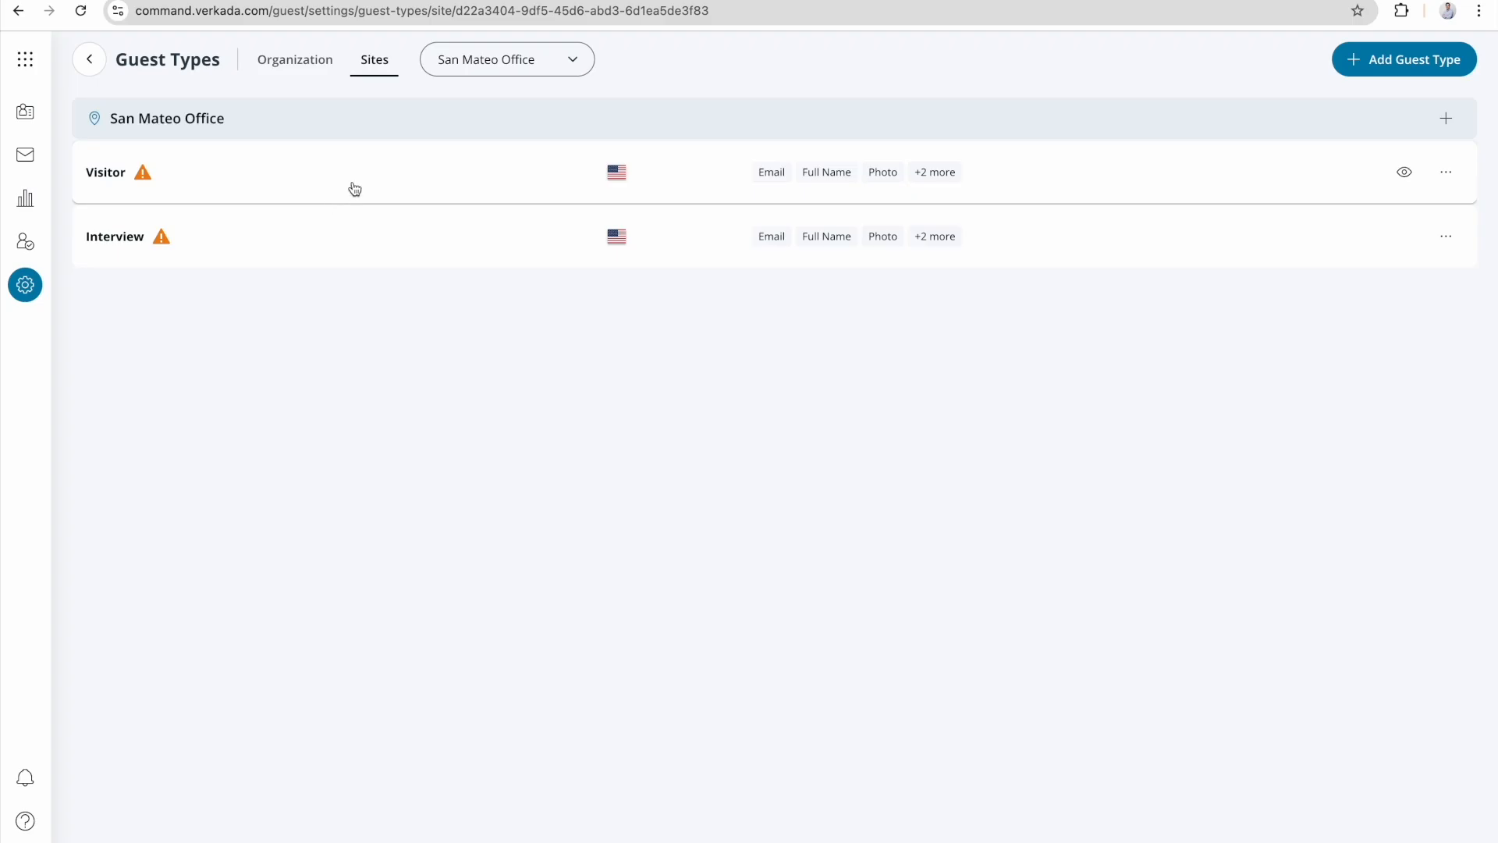
Create a new guest type labelled Contractor for the San Mateo Office site.
click(1382, 78)
text(Contractor)
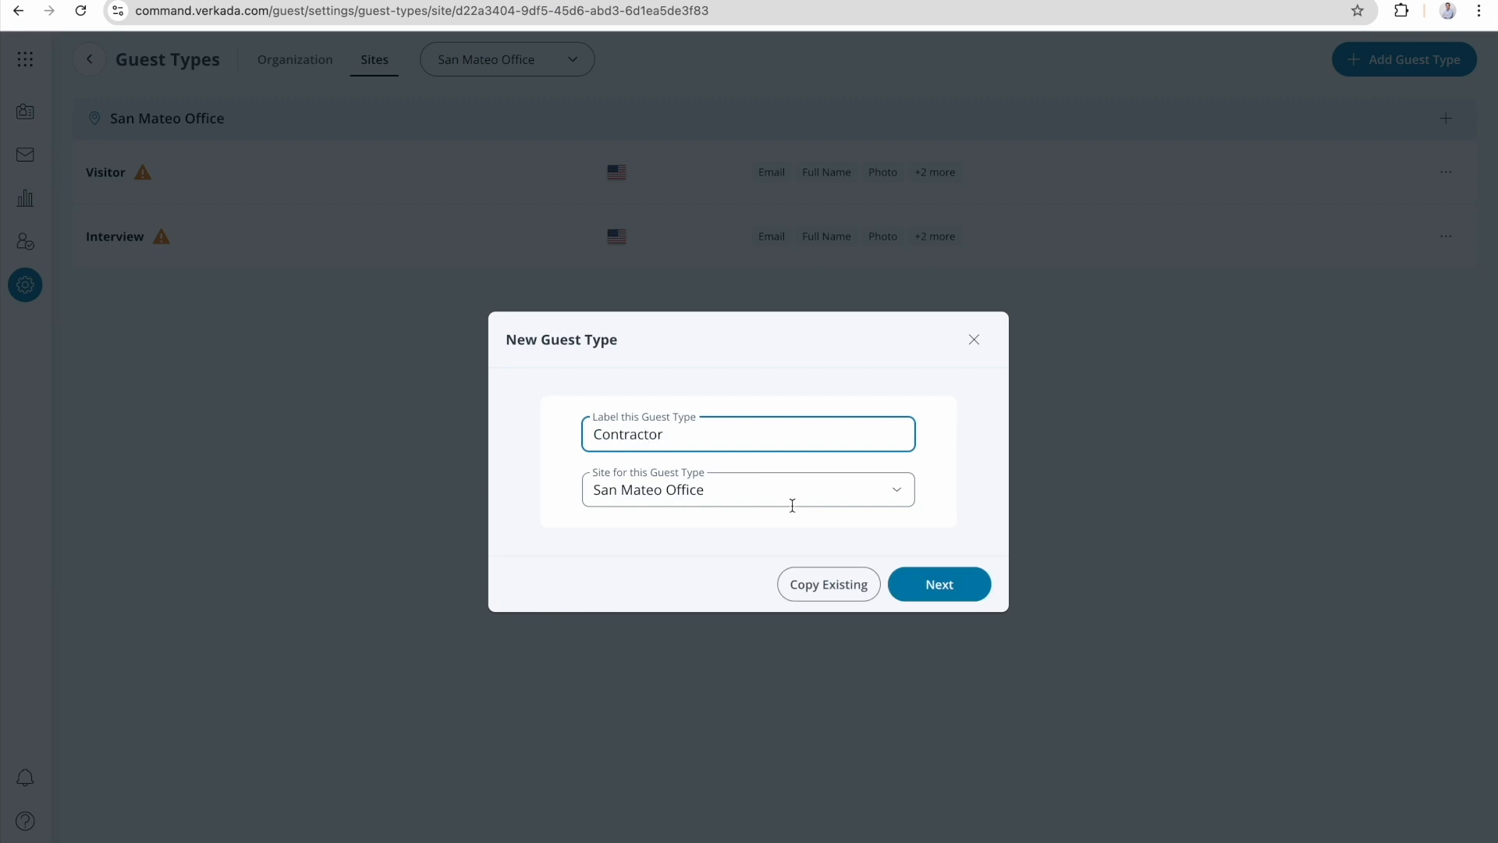
click(926, 593)
click(664, 460)
click(1038, 718)
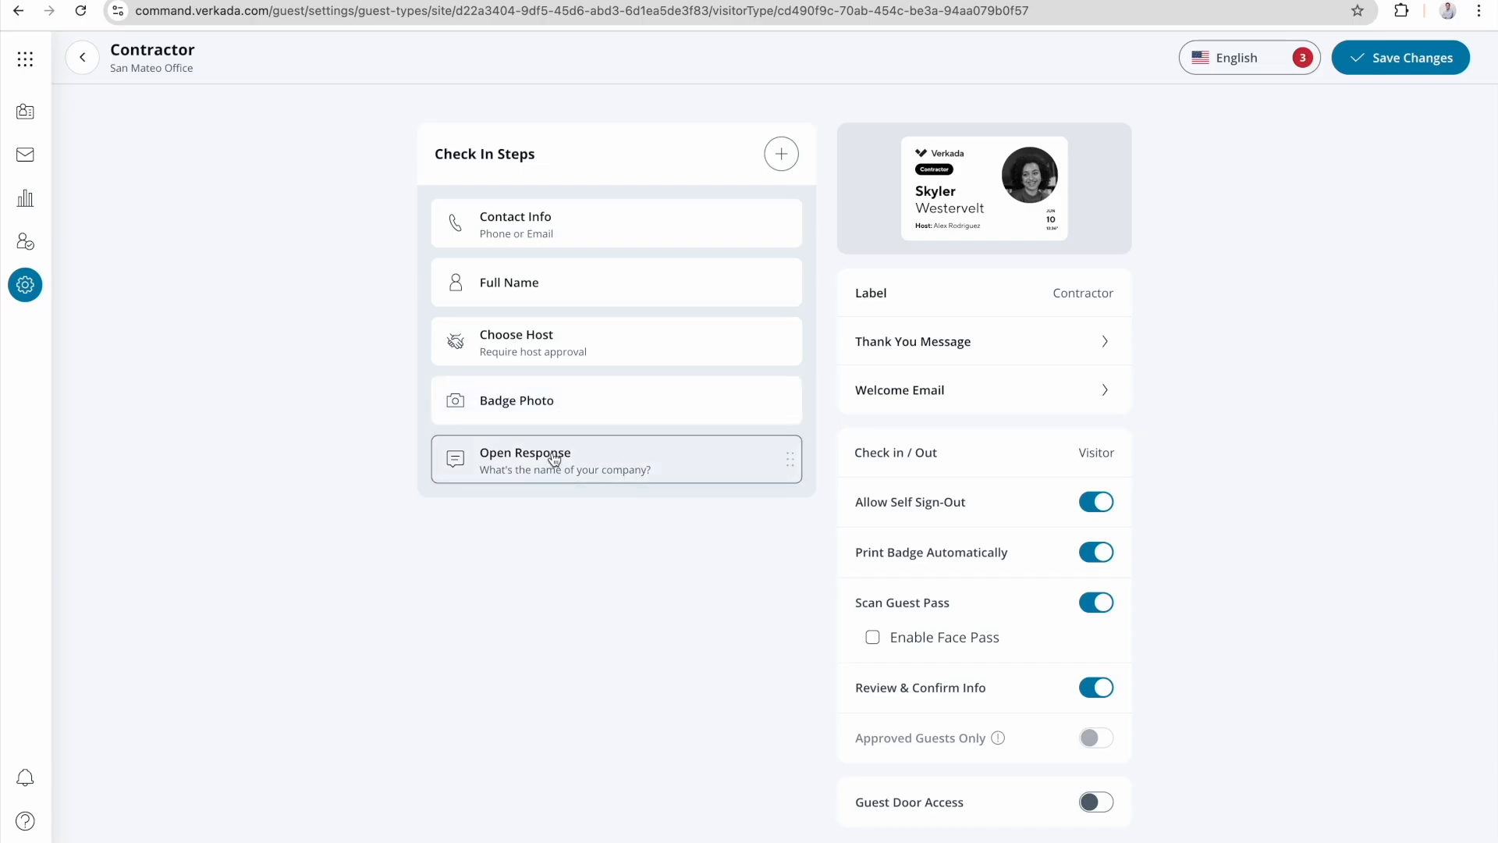
Move the Open Response step above Choose Host and add a Security Screening step that checks only Government Watch Lists.
drag(554, 459, 557, 411)
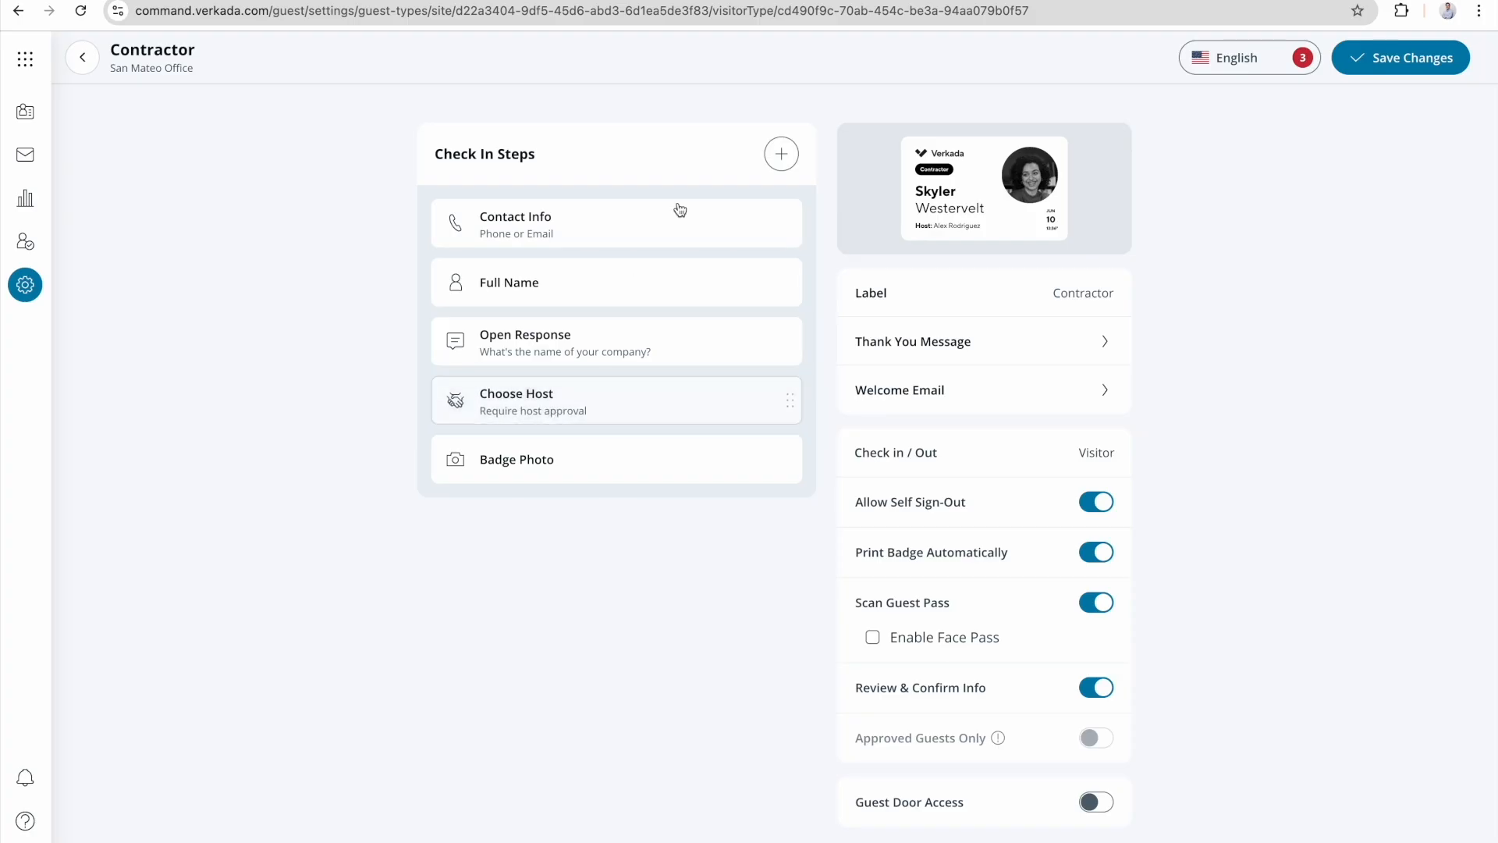
click(782, 154)
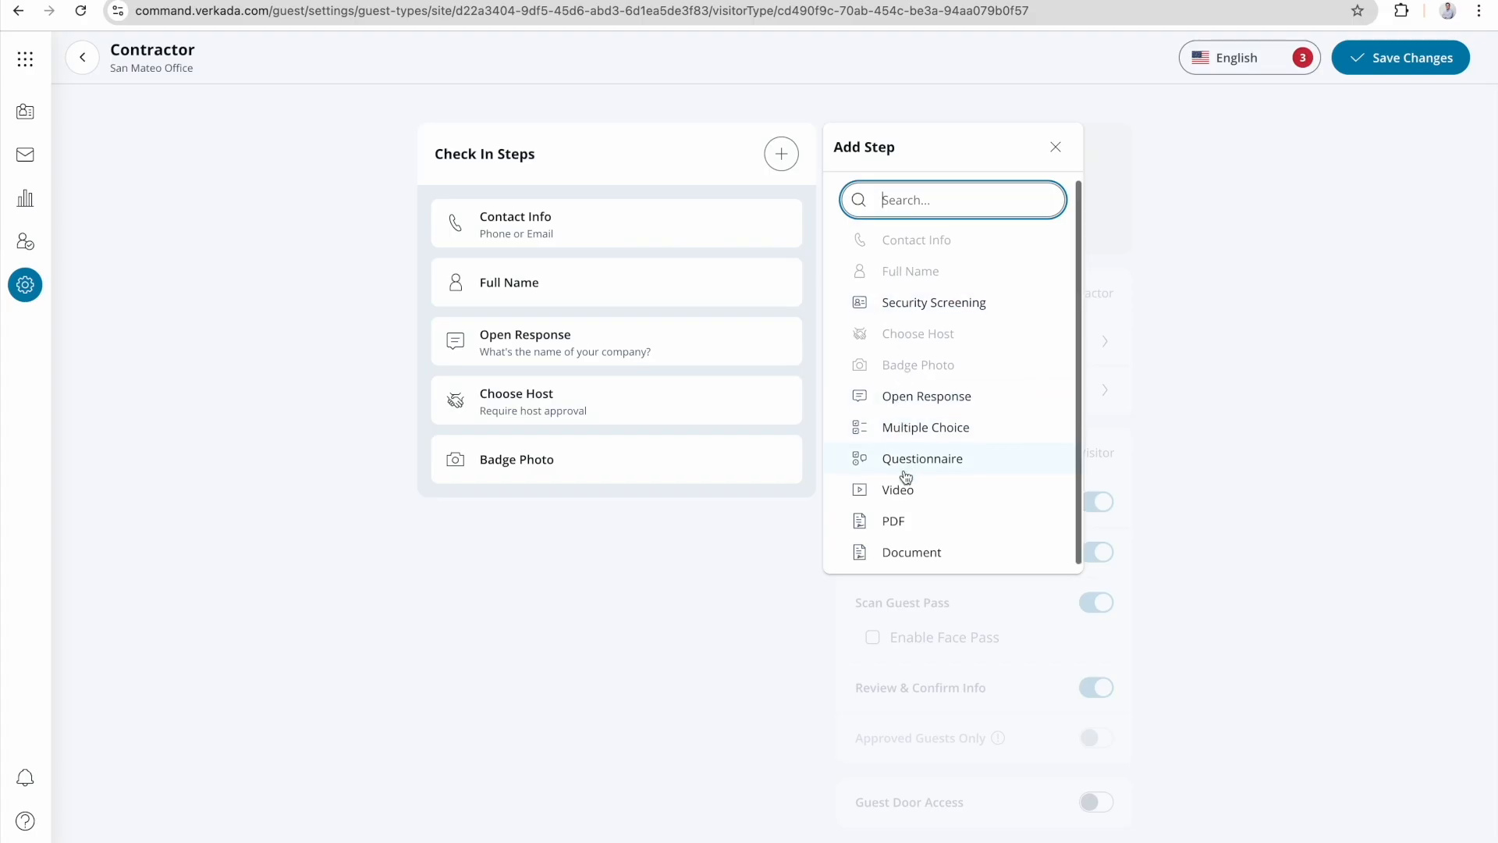
click(918, 311)
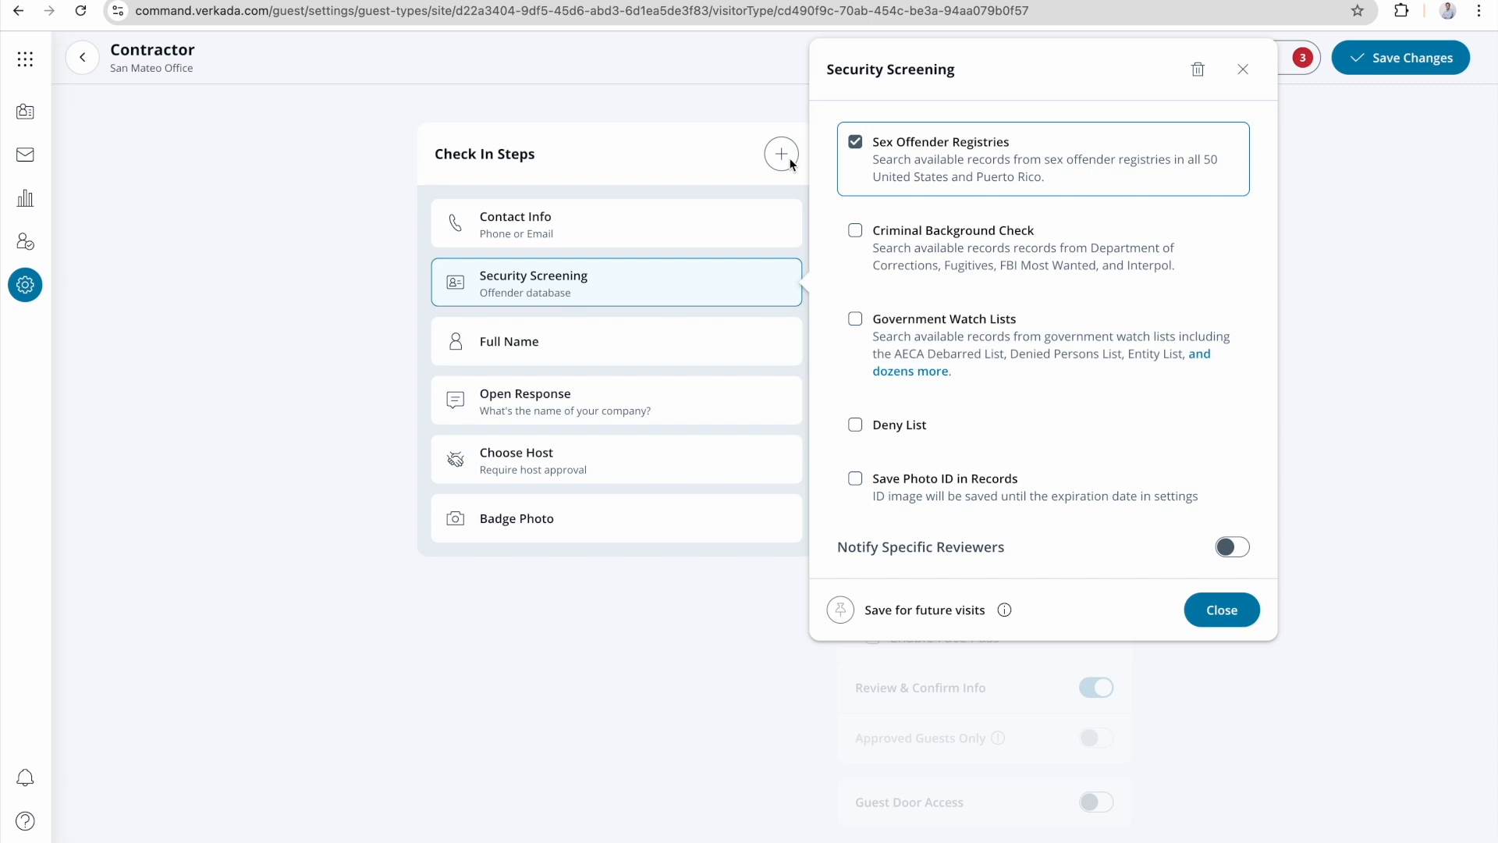
click(873, 354)
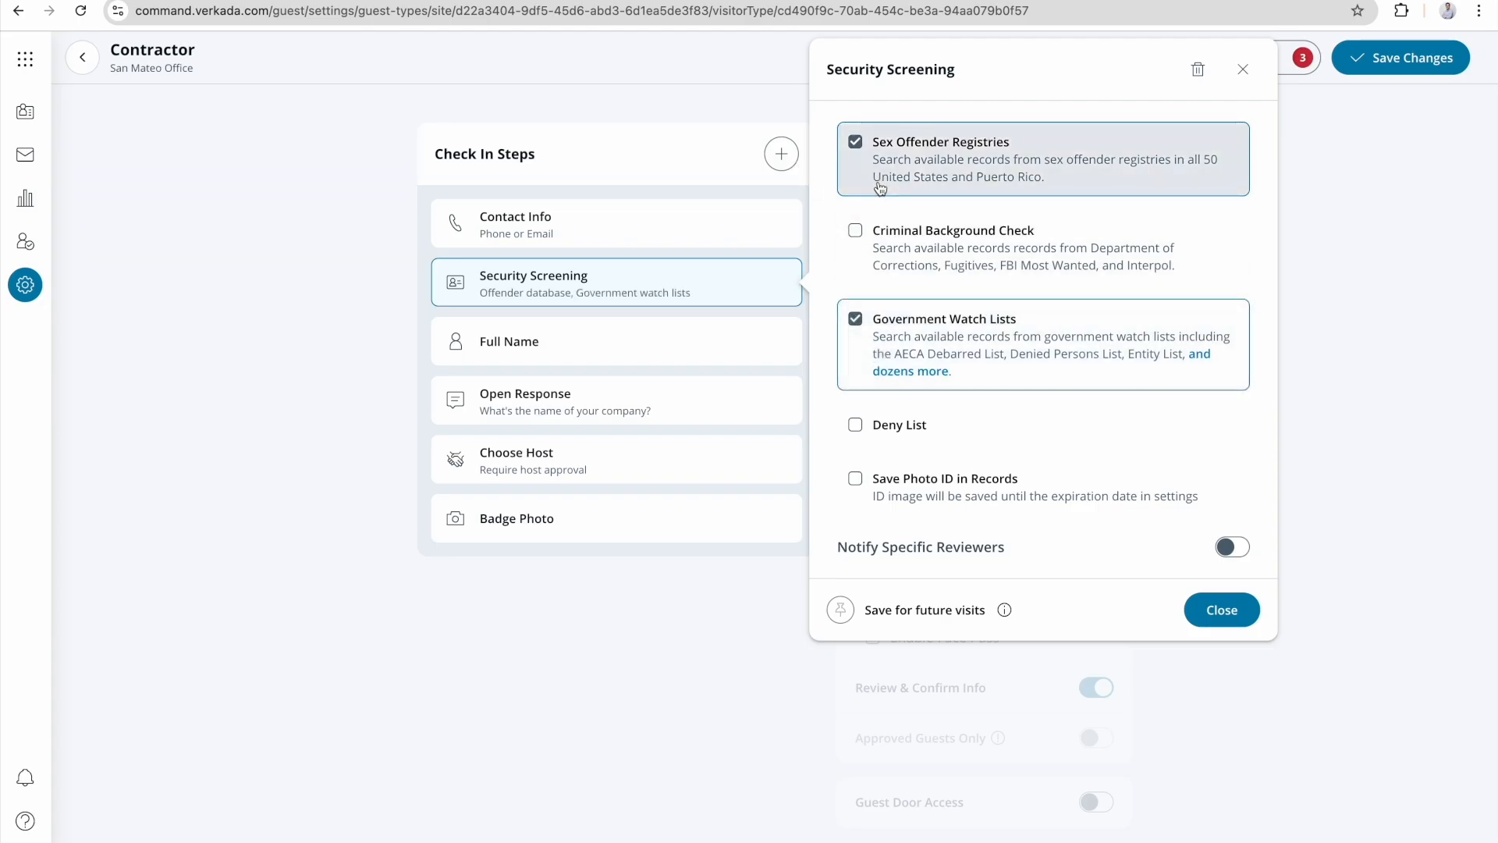
click(853, 142)
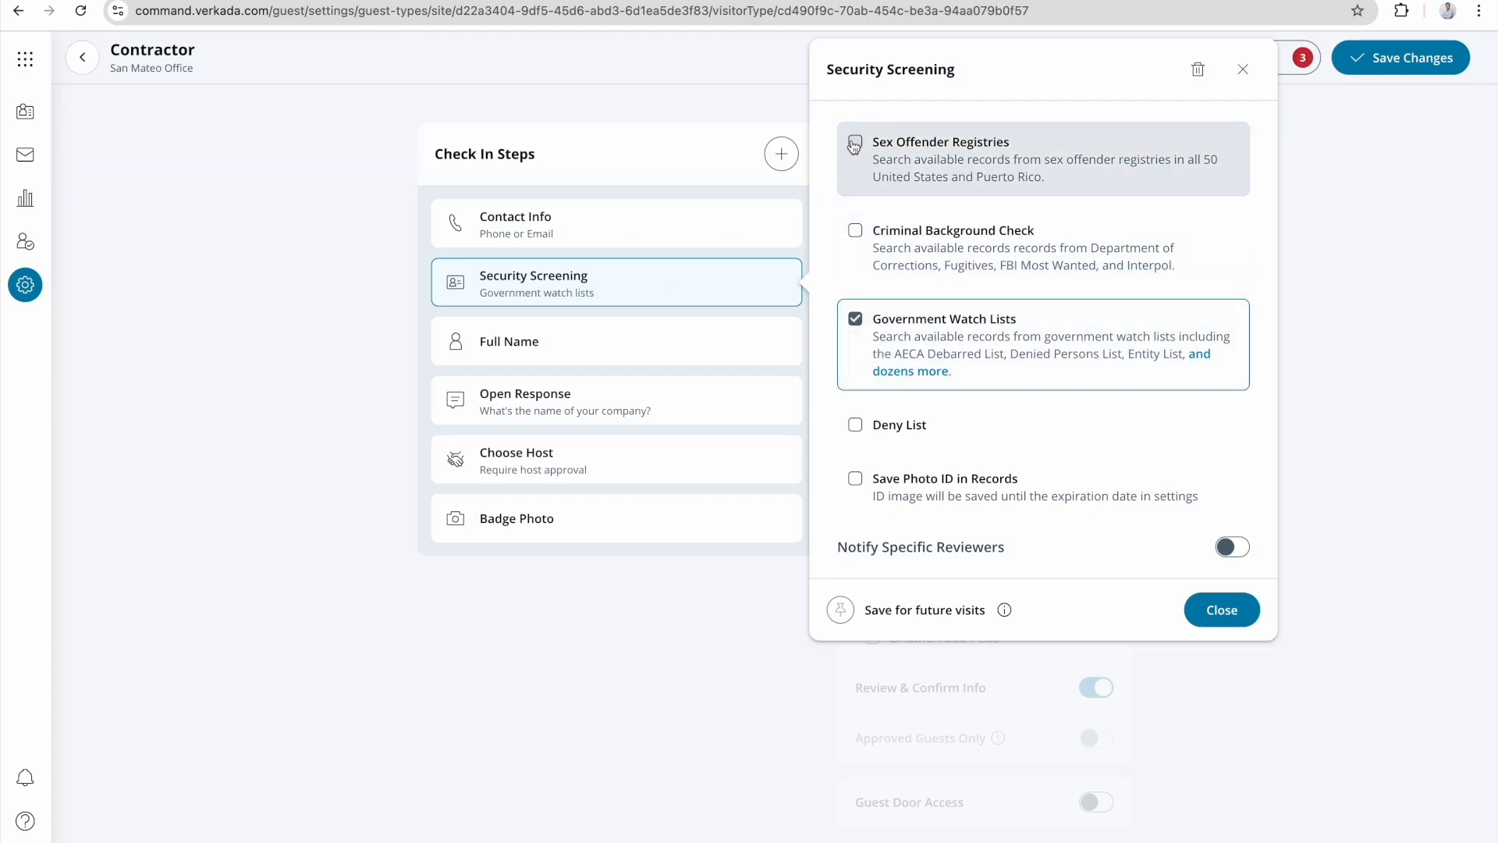
click(1225, 621)
Add a Document check-in step using Surveillance Consent, and review the host approval setting of the Choose Host step.
click(779, 159)
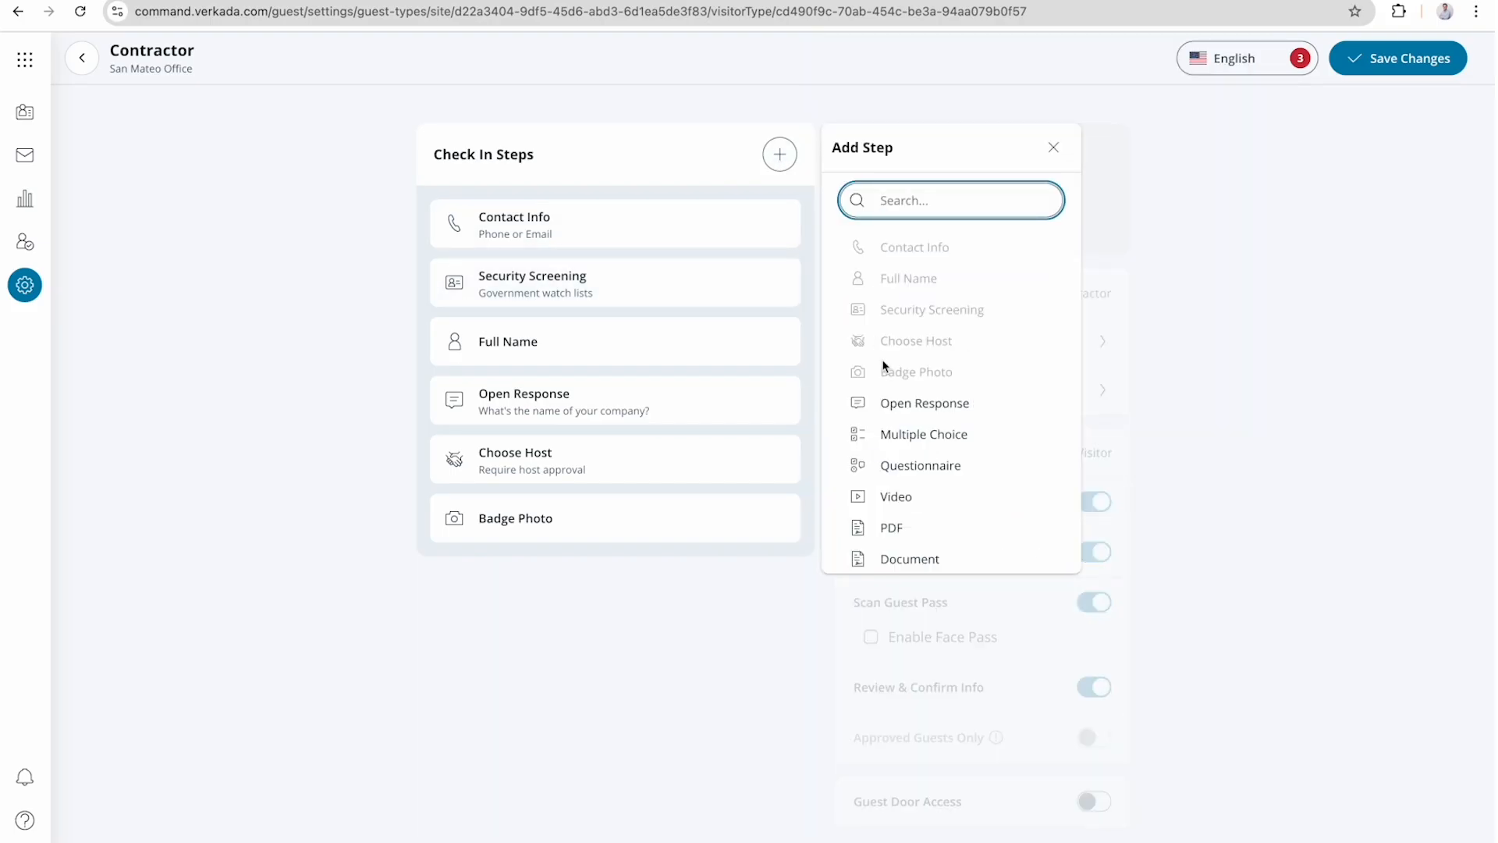
scroll(882, 367, down, 1)
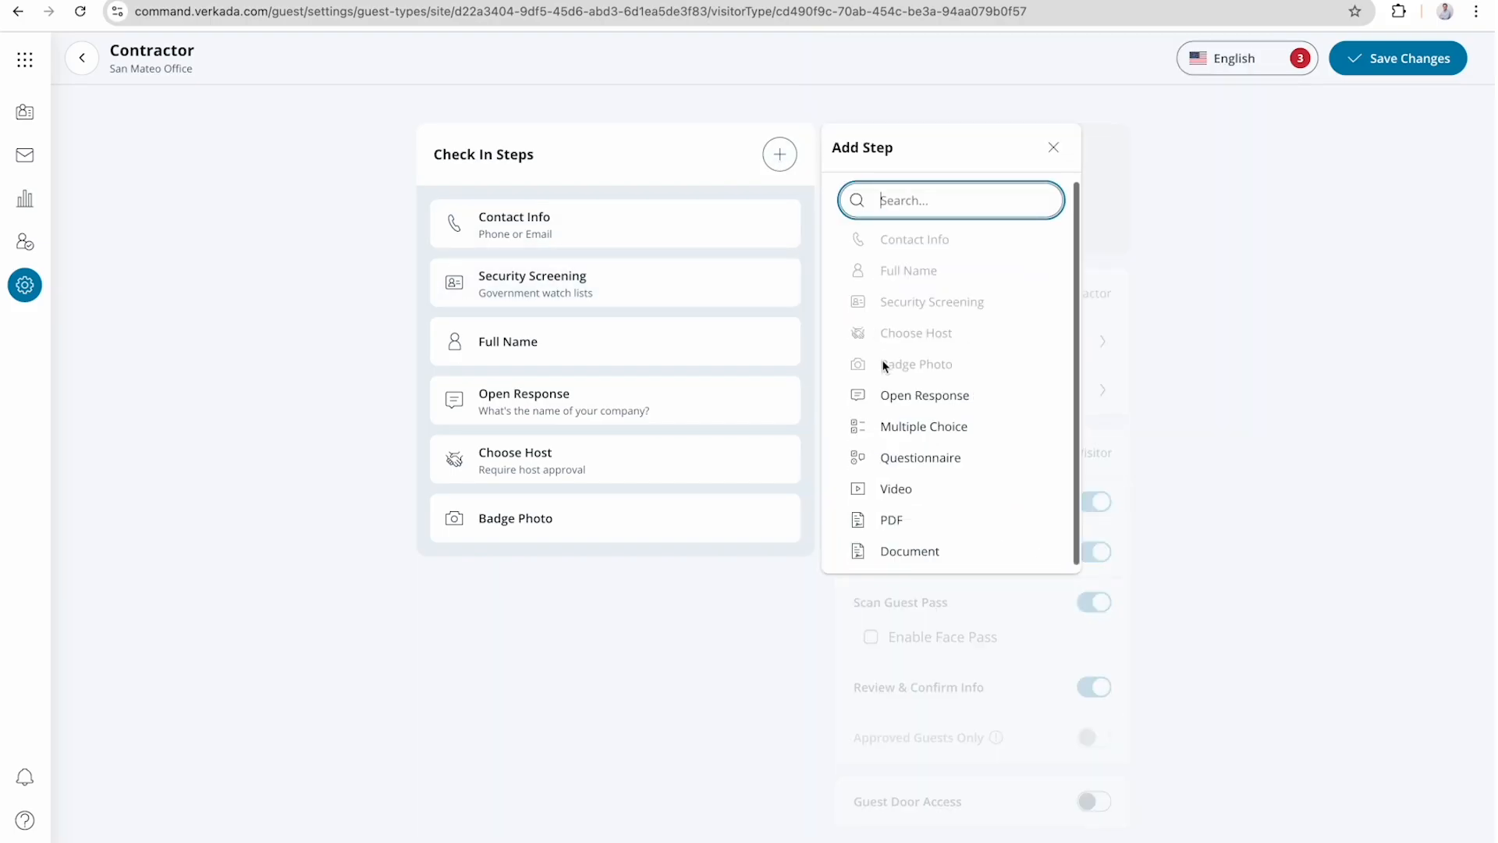
click(897, 552)
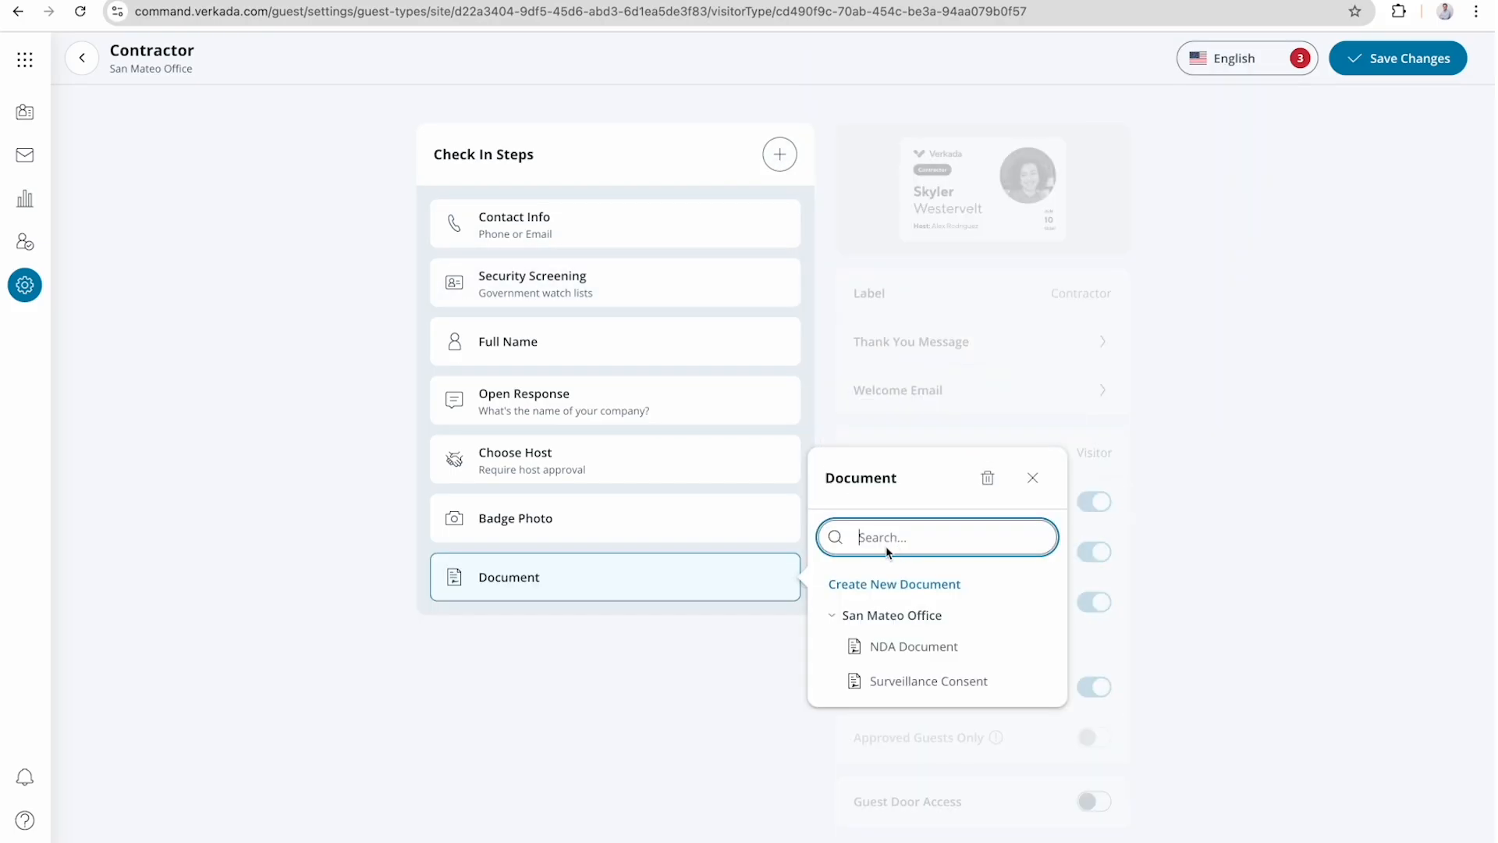
click(880, 680)
click(1104, 821)
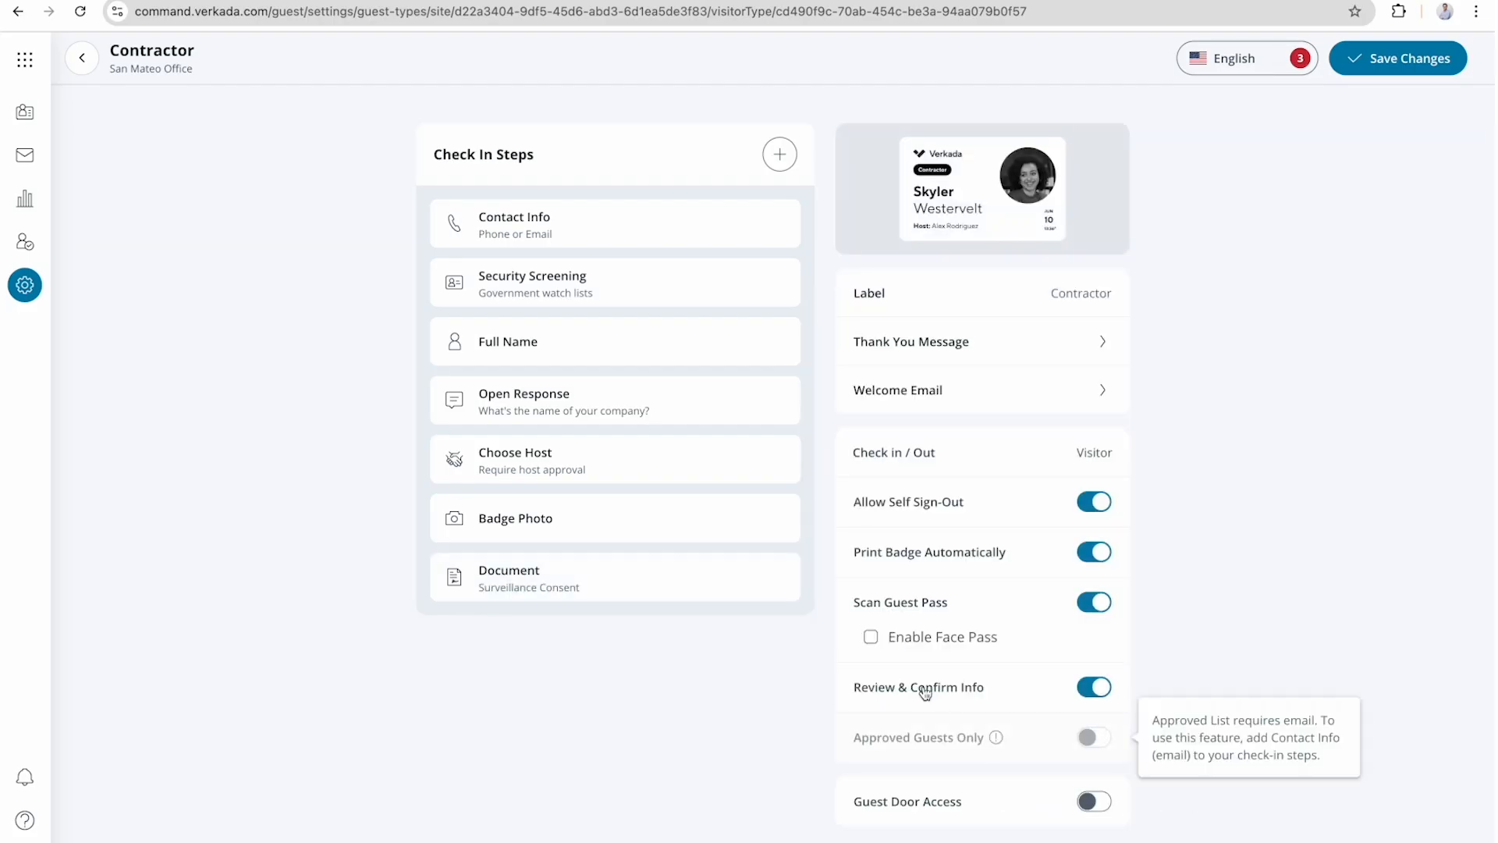
click(688, 473)
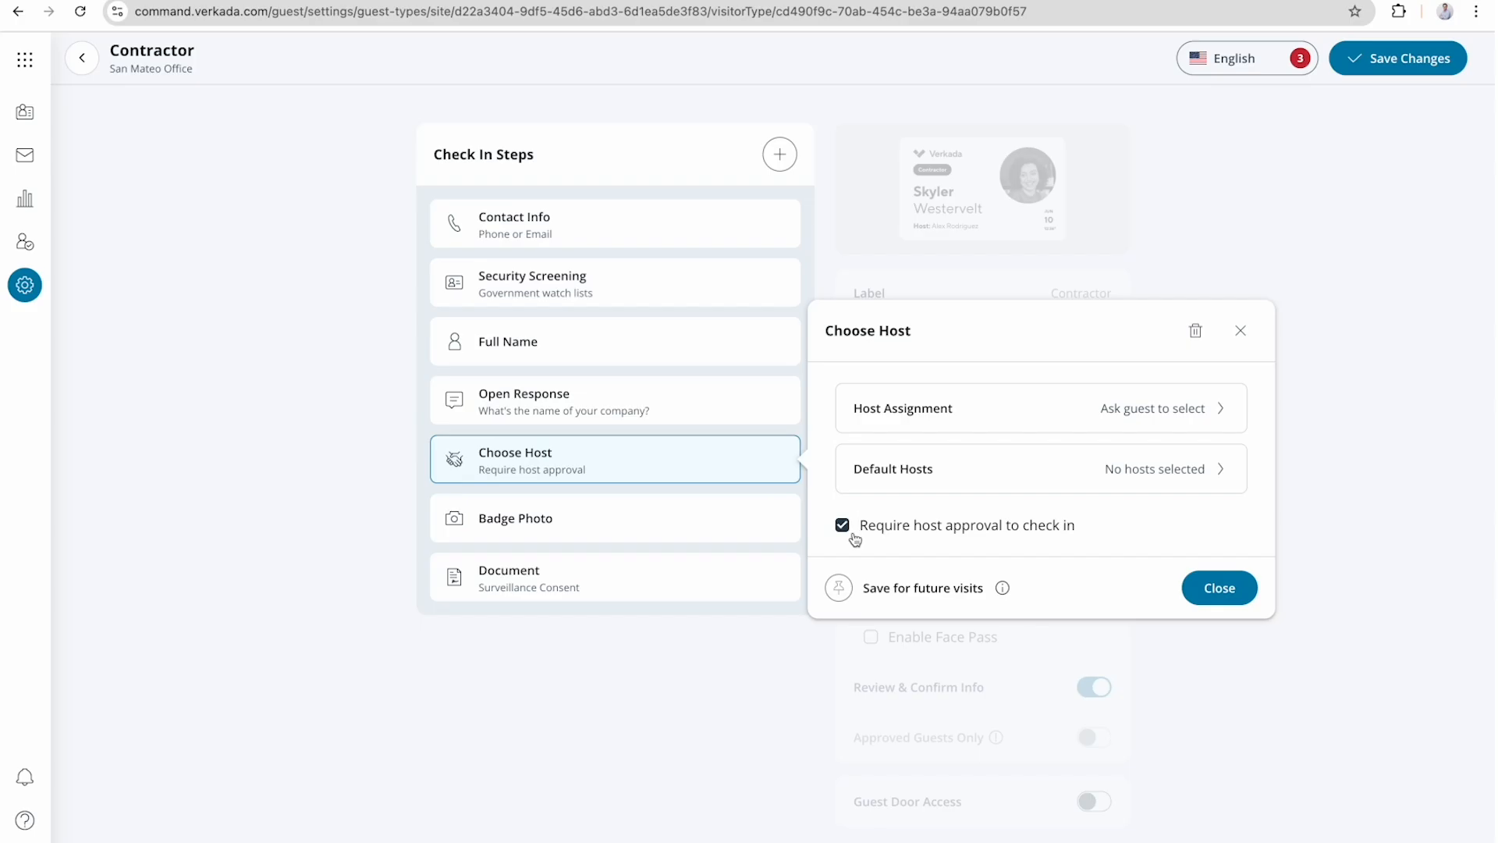
click(1198, 591)
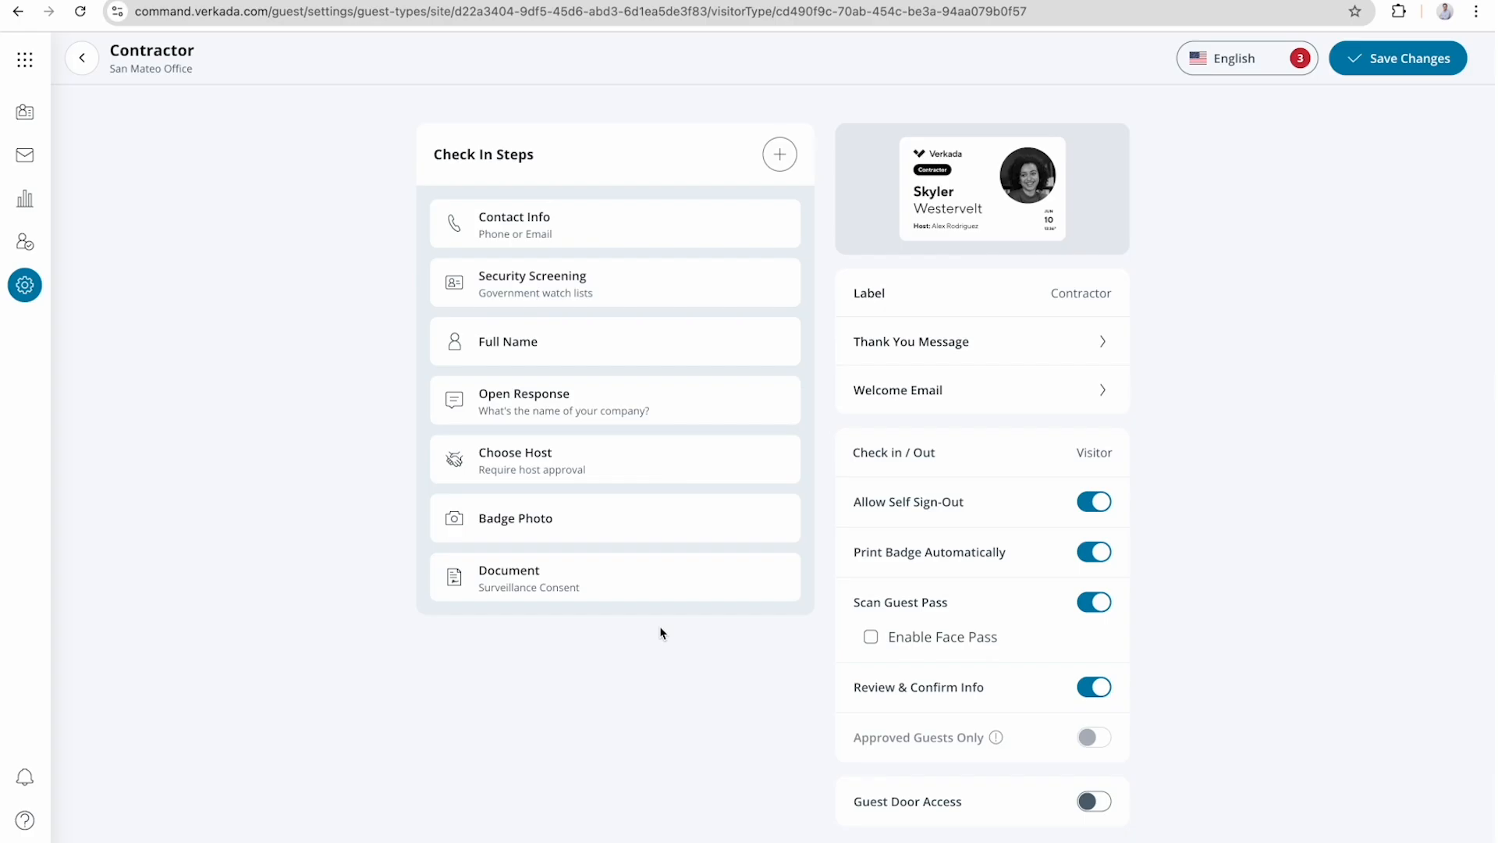
Move the Surveillance Consent document step above Badge Photo and save it for future visits.
click(679, 590)
click(612, 585)
drag(612, 585, 619, 508)
click(769, 526)
click(767, 526)
click(747, 525)
click(840, 764)
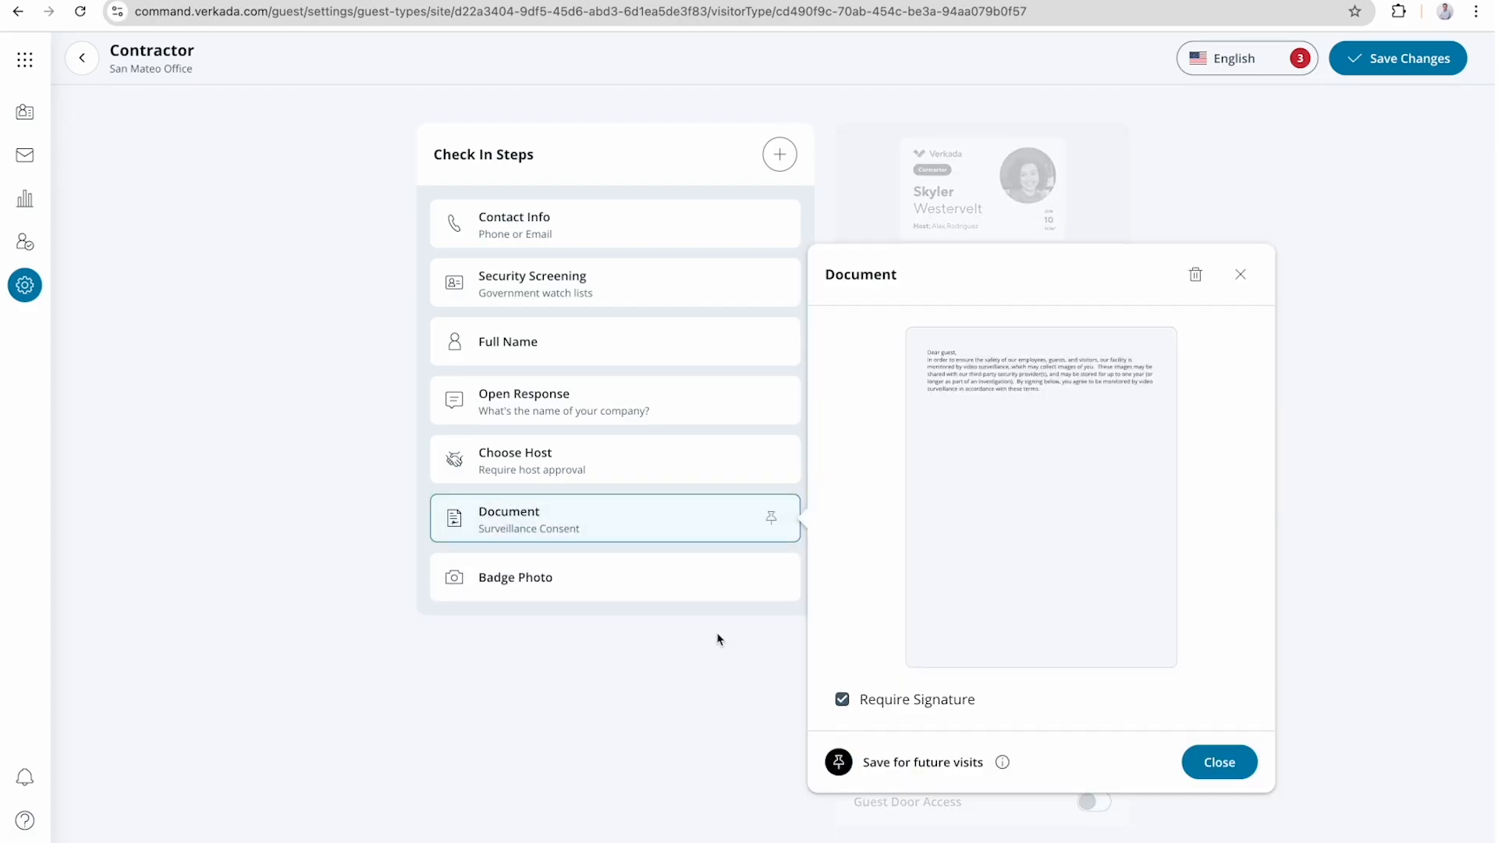
Save the Badge Photo and Full Name check-in steps for future visits.
click(668, 568)
click(661, 568)
click(840, 677)
click(696, 474)
click(734, 341)
click(839, 403)
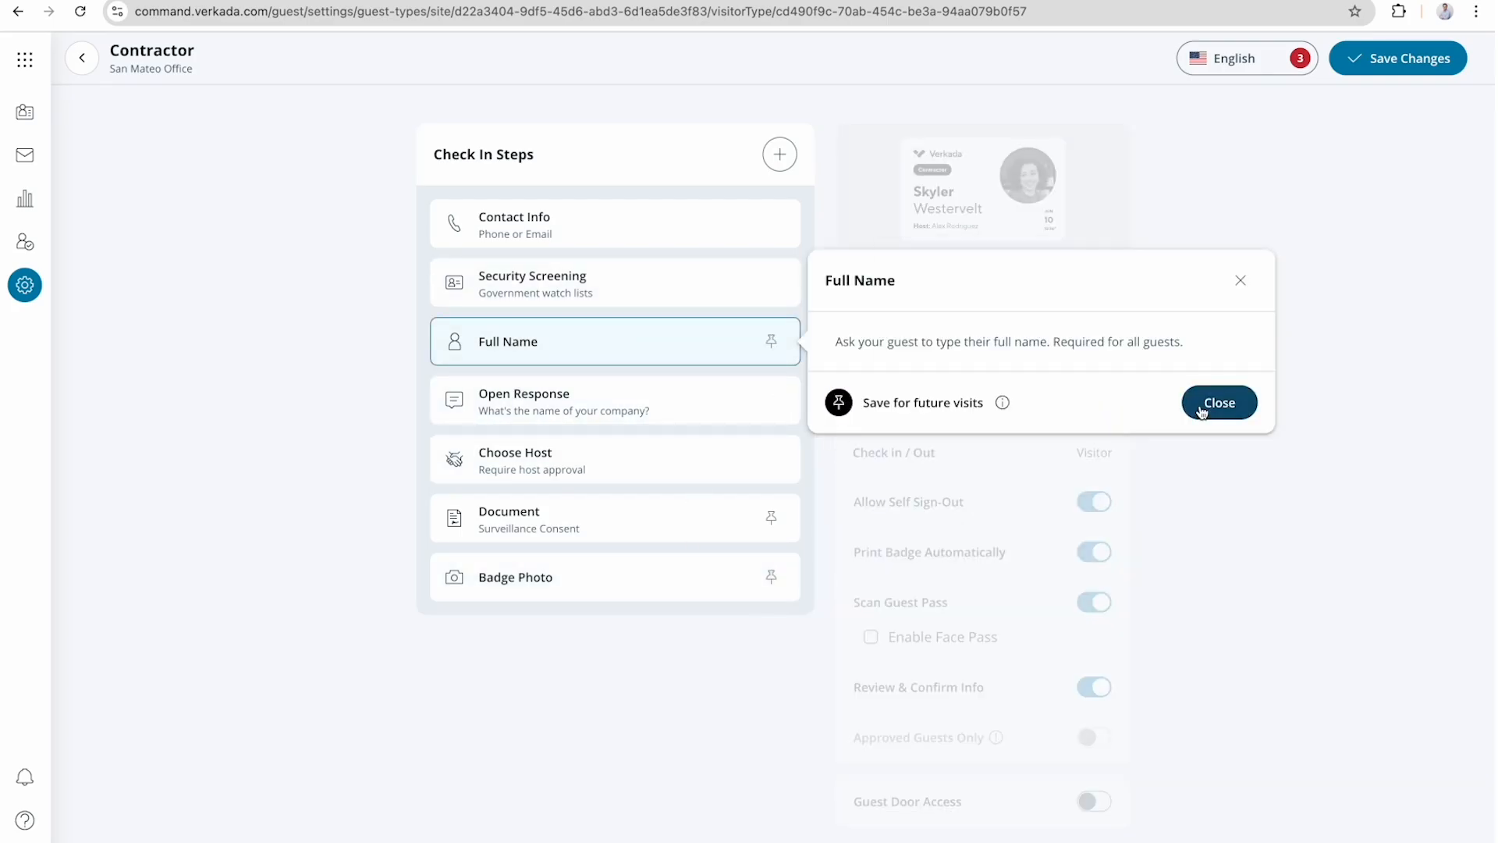
click(1201, 412)
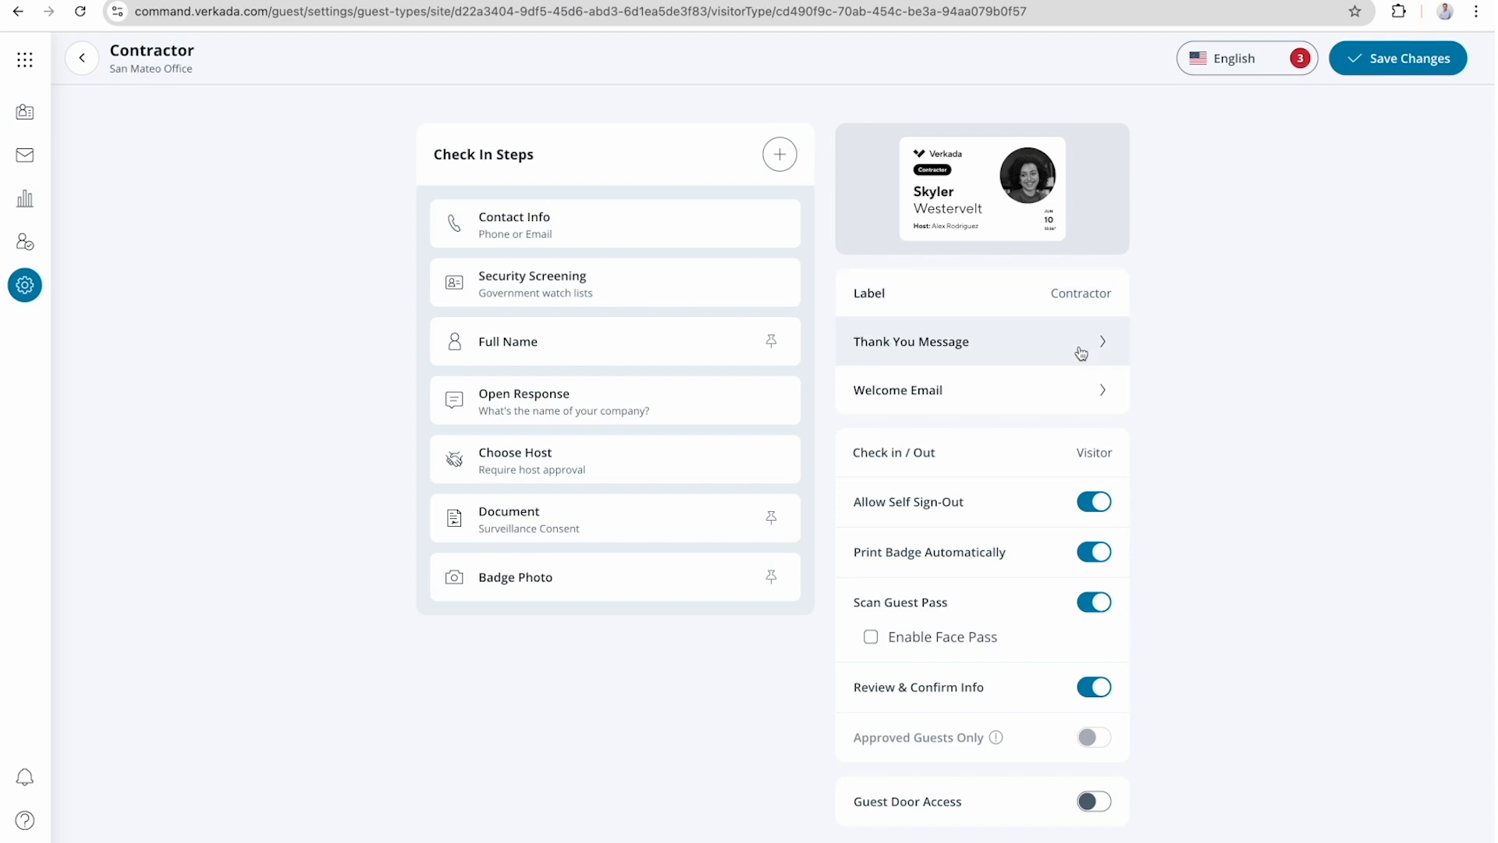
Switch Allow Self Sign-Out, Print Badge Automatically and Scan Guest Pass off and back on, one after another.
click(1093, 507)
click(1093, 509)
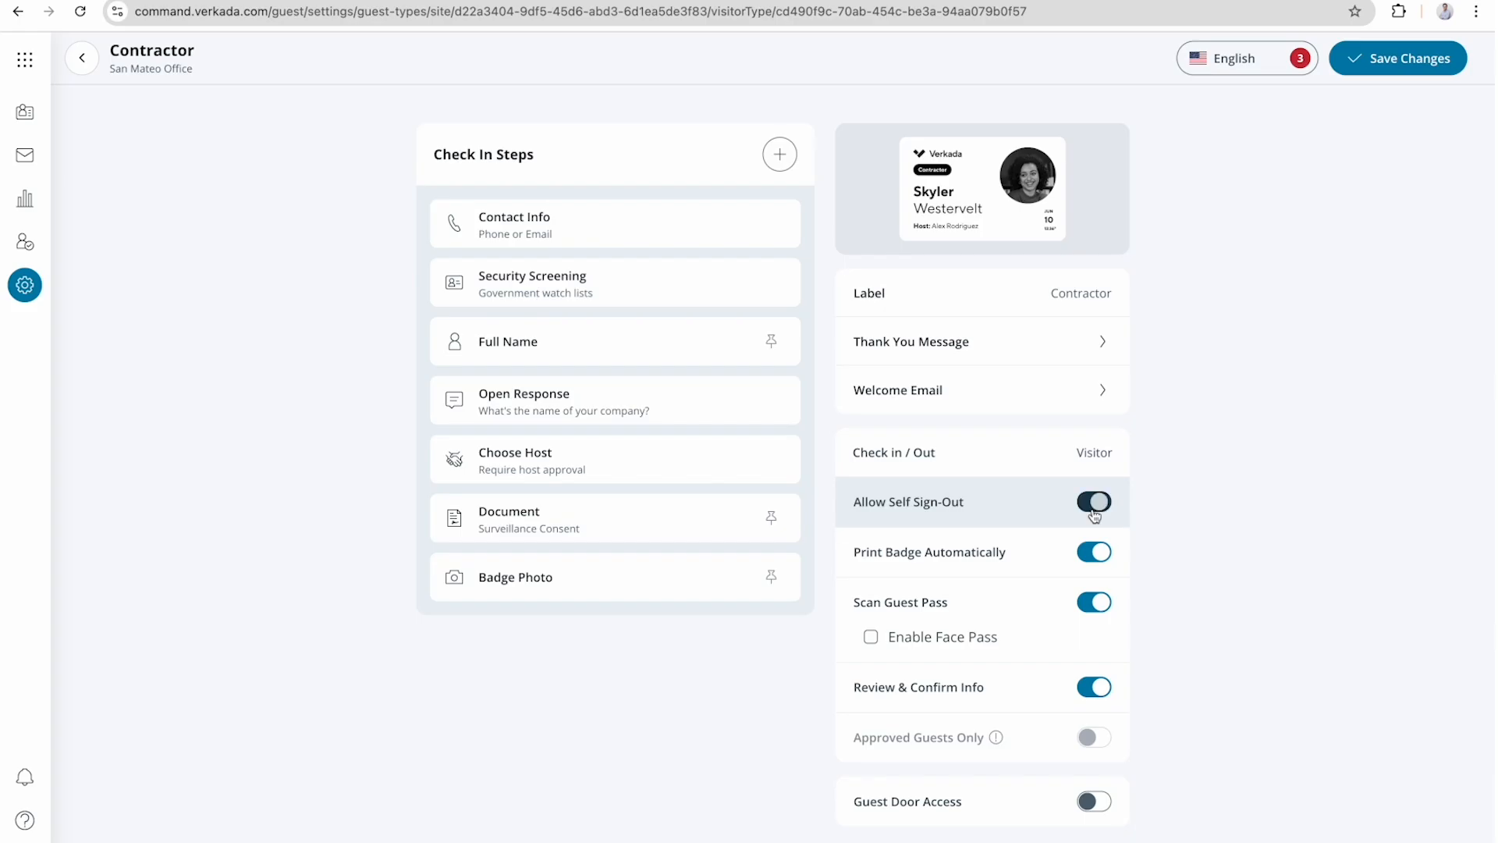
click(1096, 555)
click(1096, 555)
click(1095, 602)
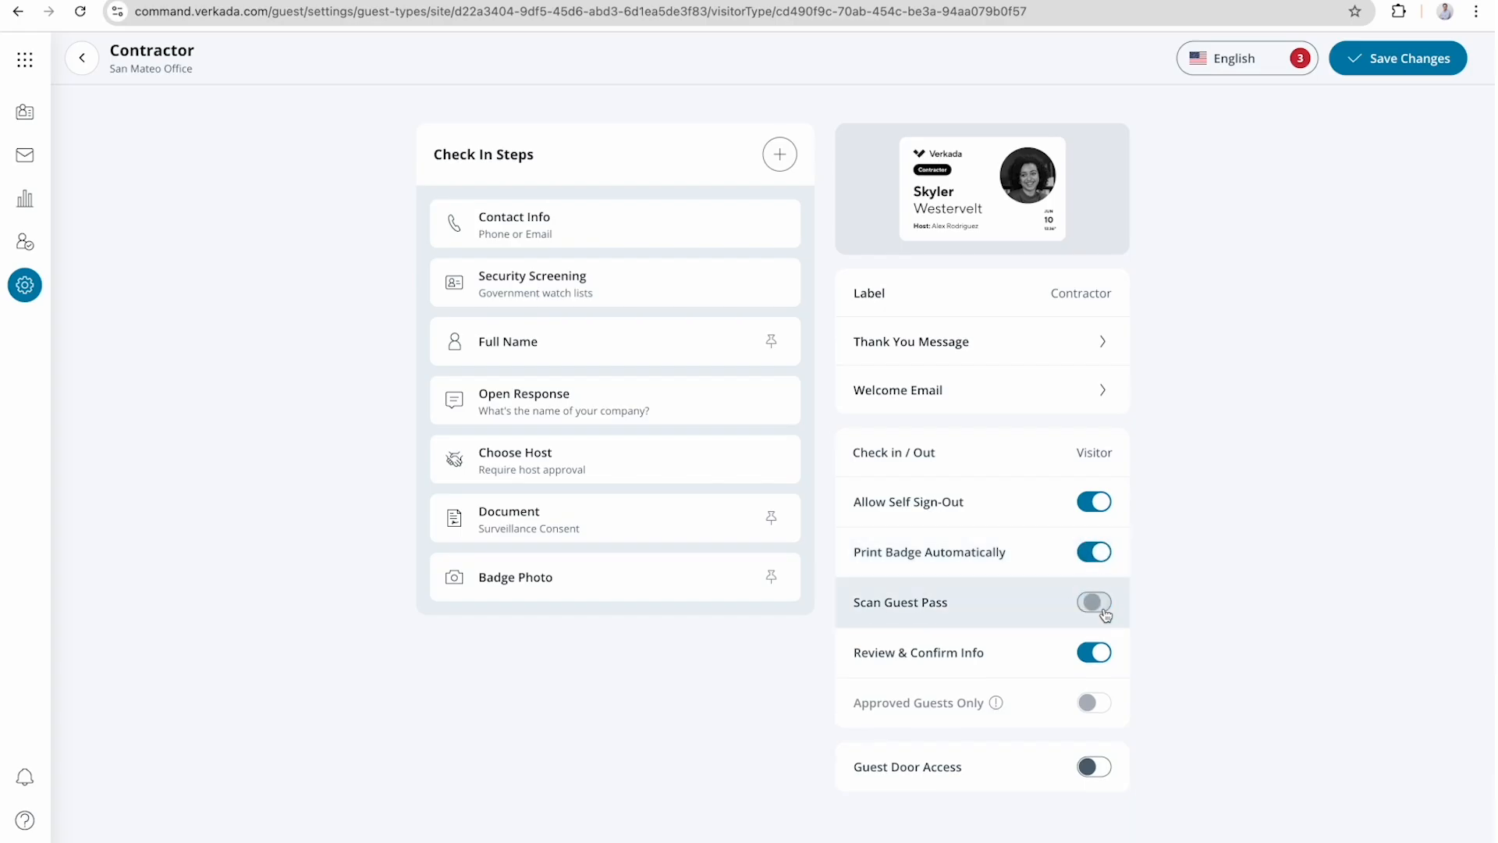
click(1096, 602)
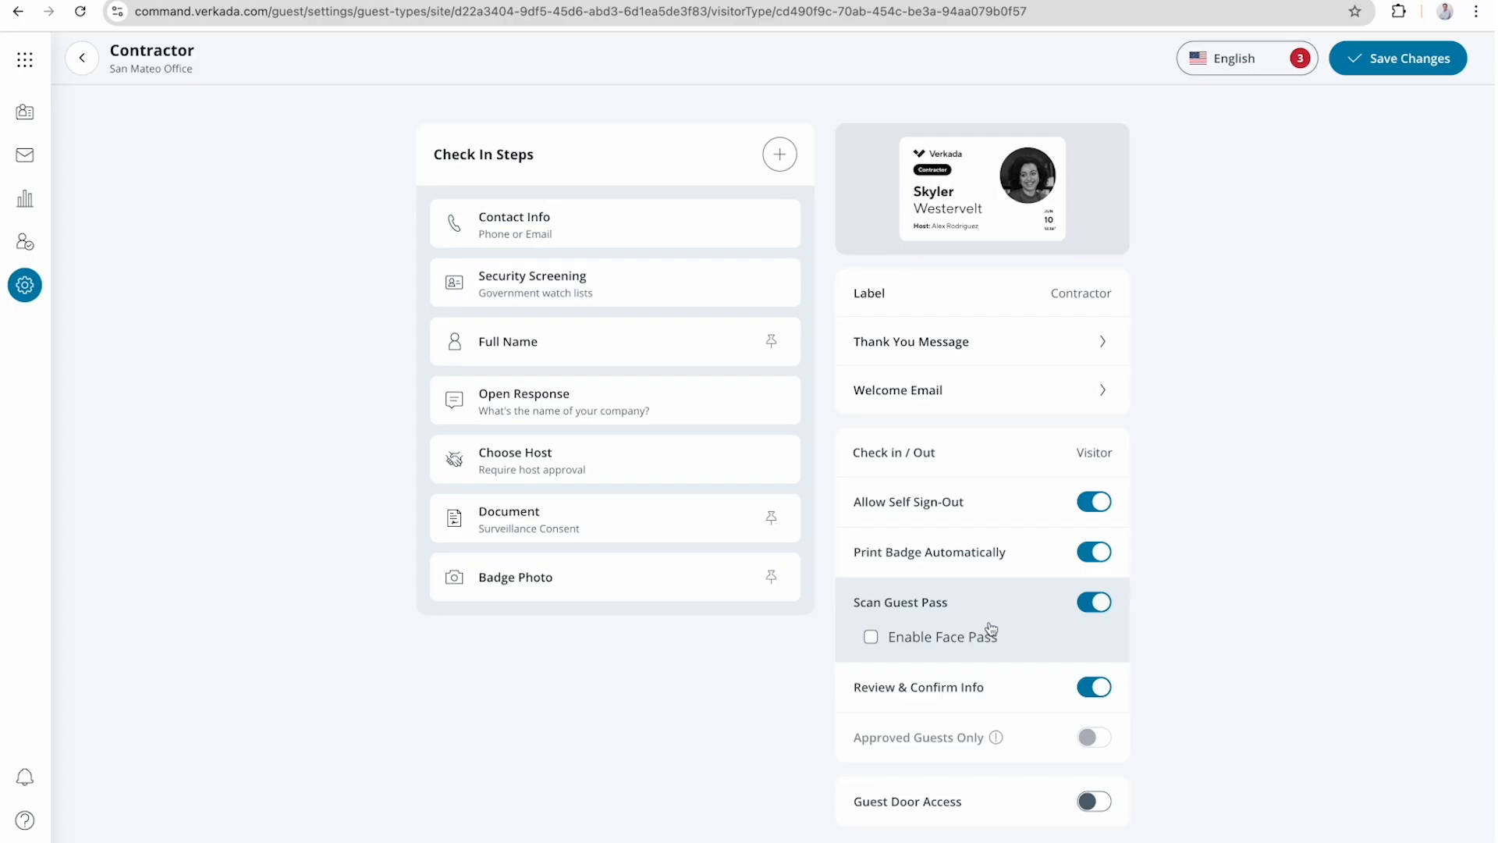
Enable Face Pass under Scan Guest Pass, and switch Review & Confirm Info off and back on.
click(948, 644)
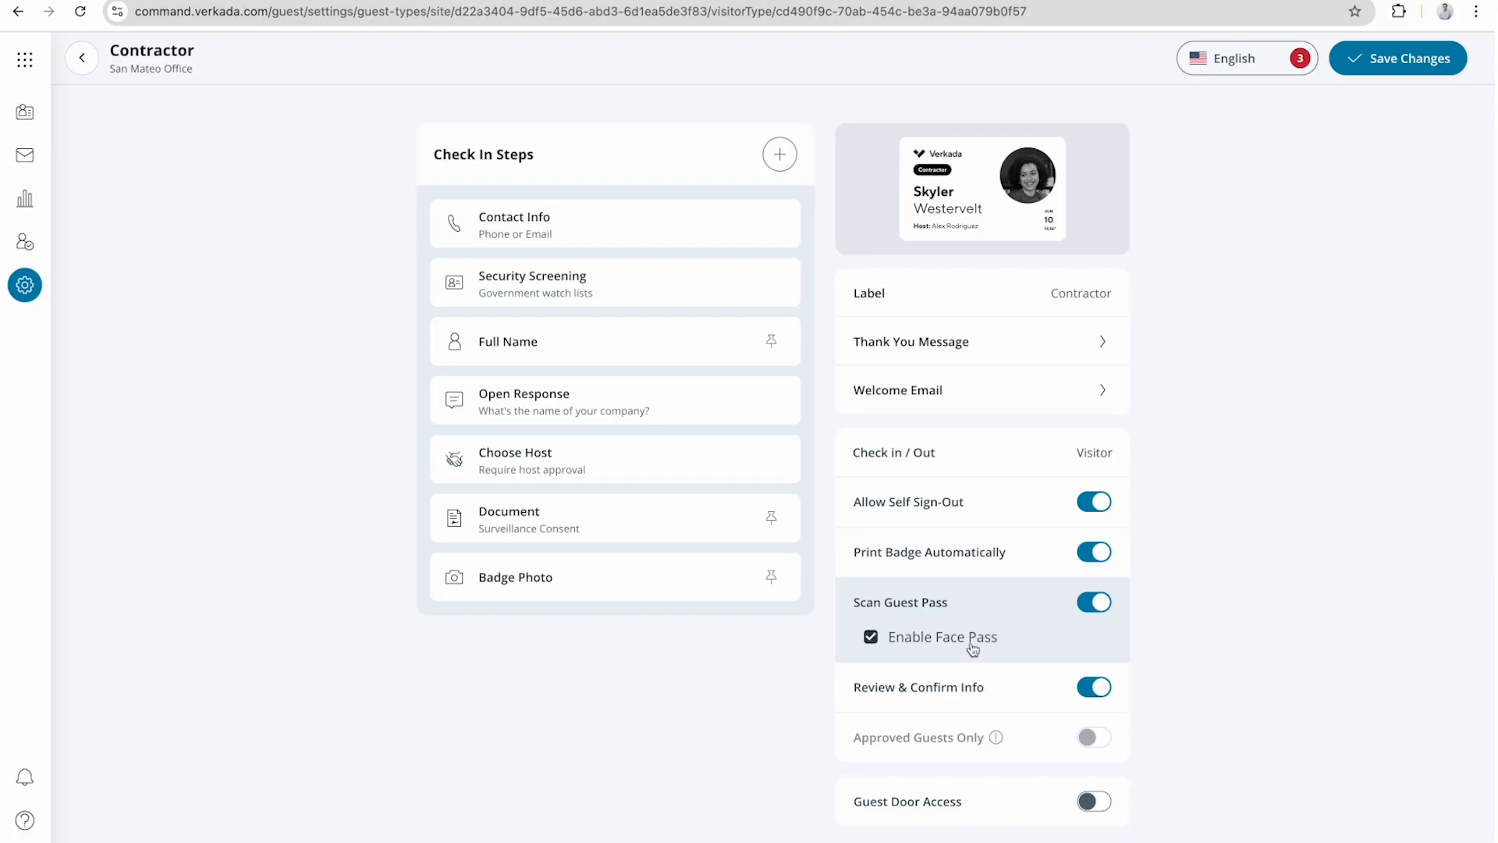
click(1093, 692)
click(1095, 692)
Set the Contact Info step to email only and turn on Approved Guests Only with the Loading Bay Contractors list.
mouse_move(1049, 752)
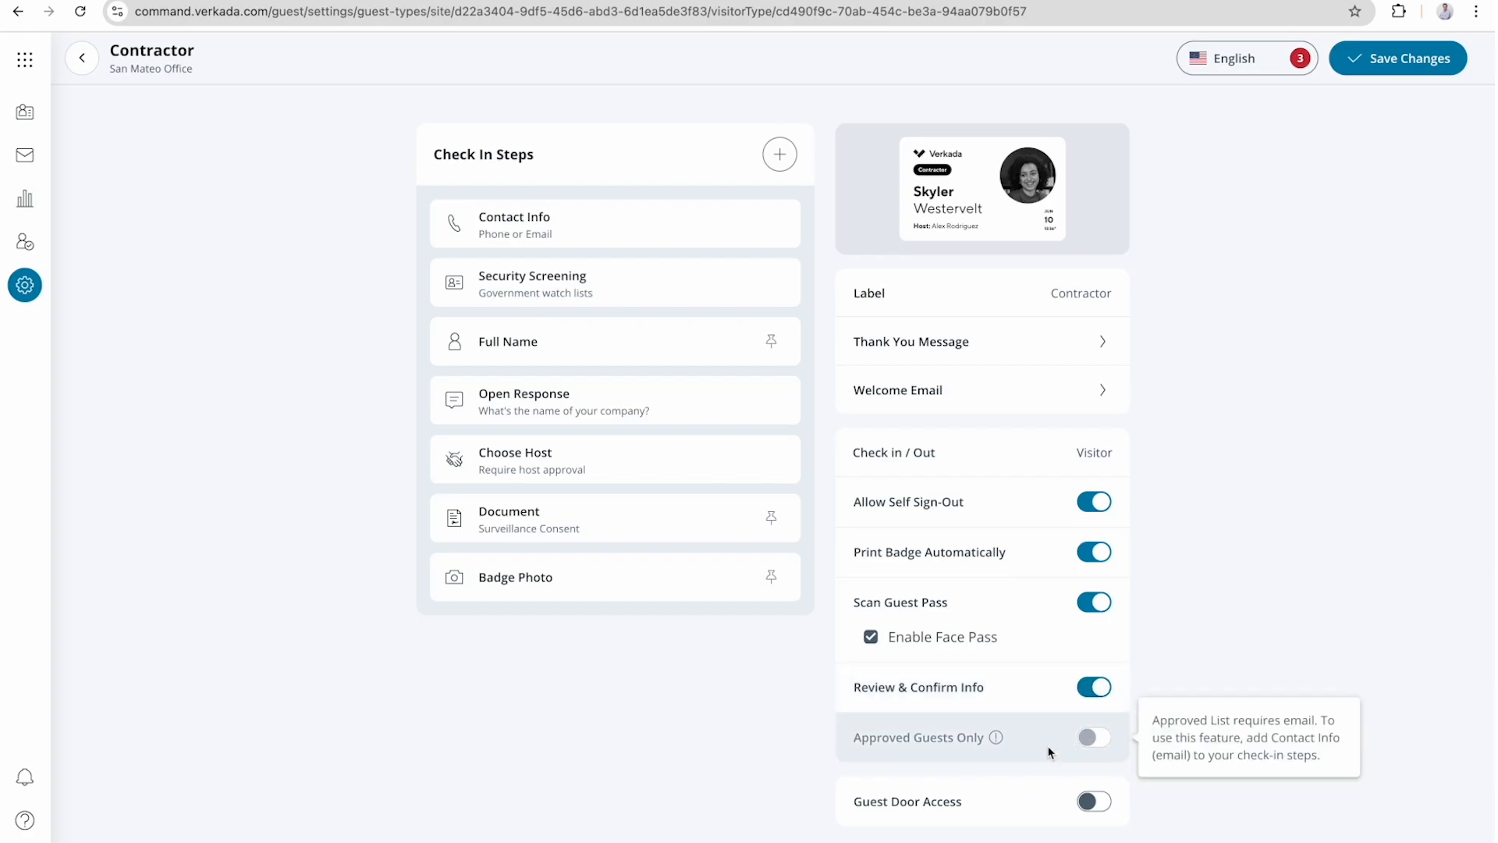
click(697, 238)
click(854, 276)
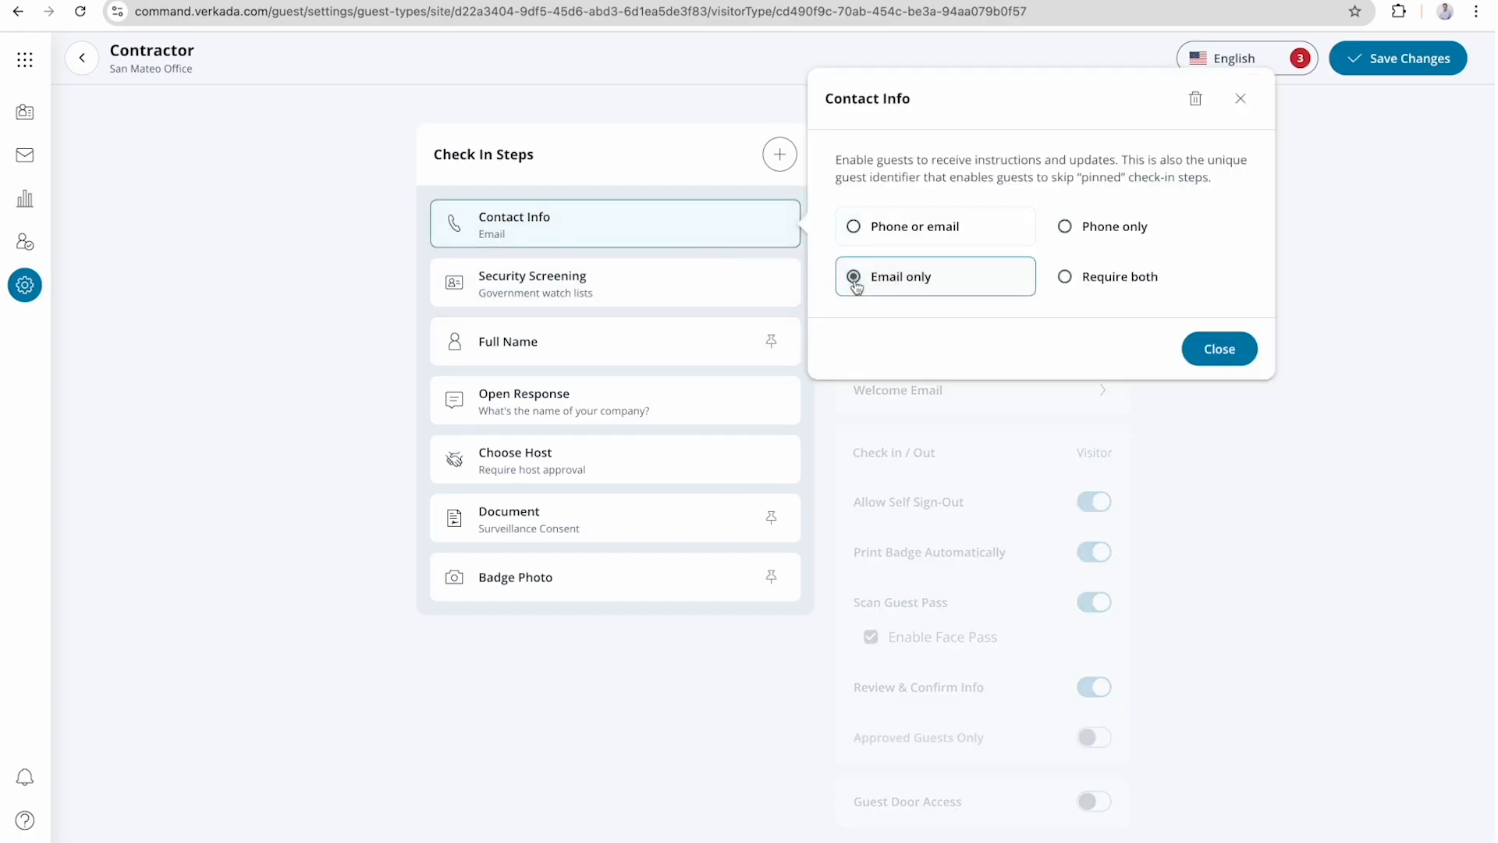
click(1215, 351)
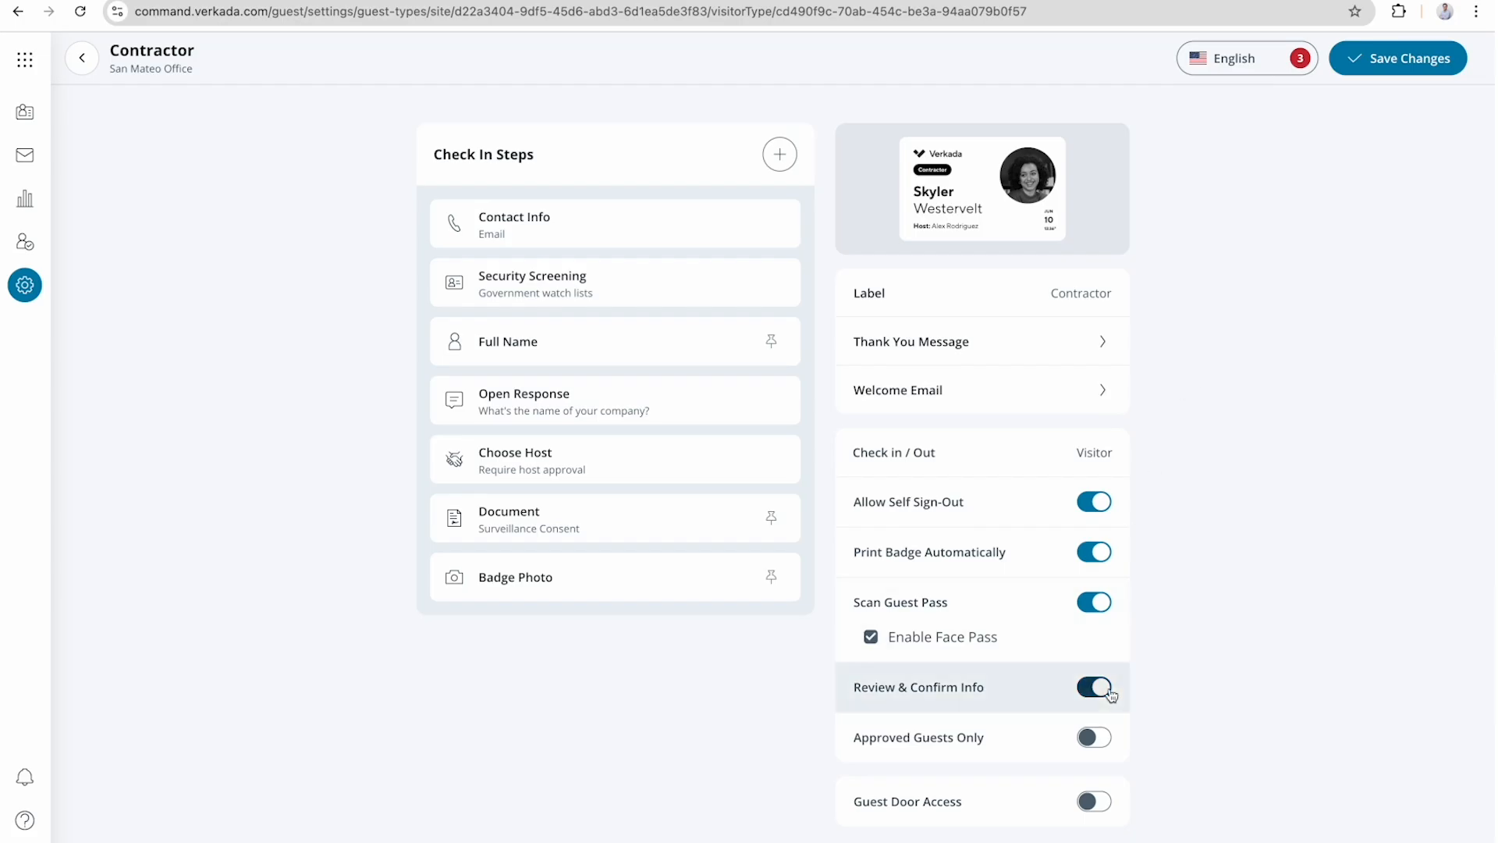
click(1096, 739)
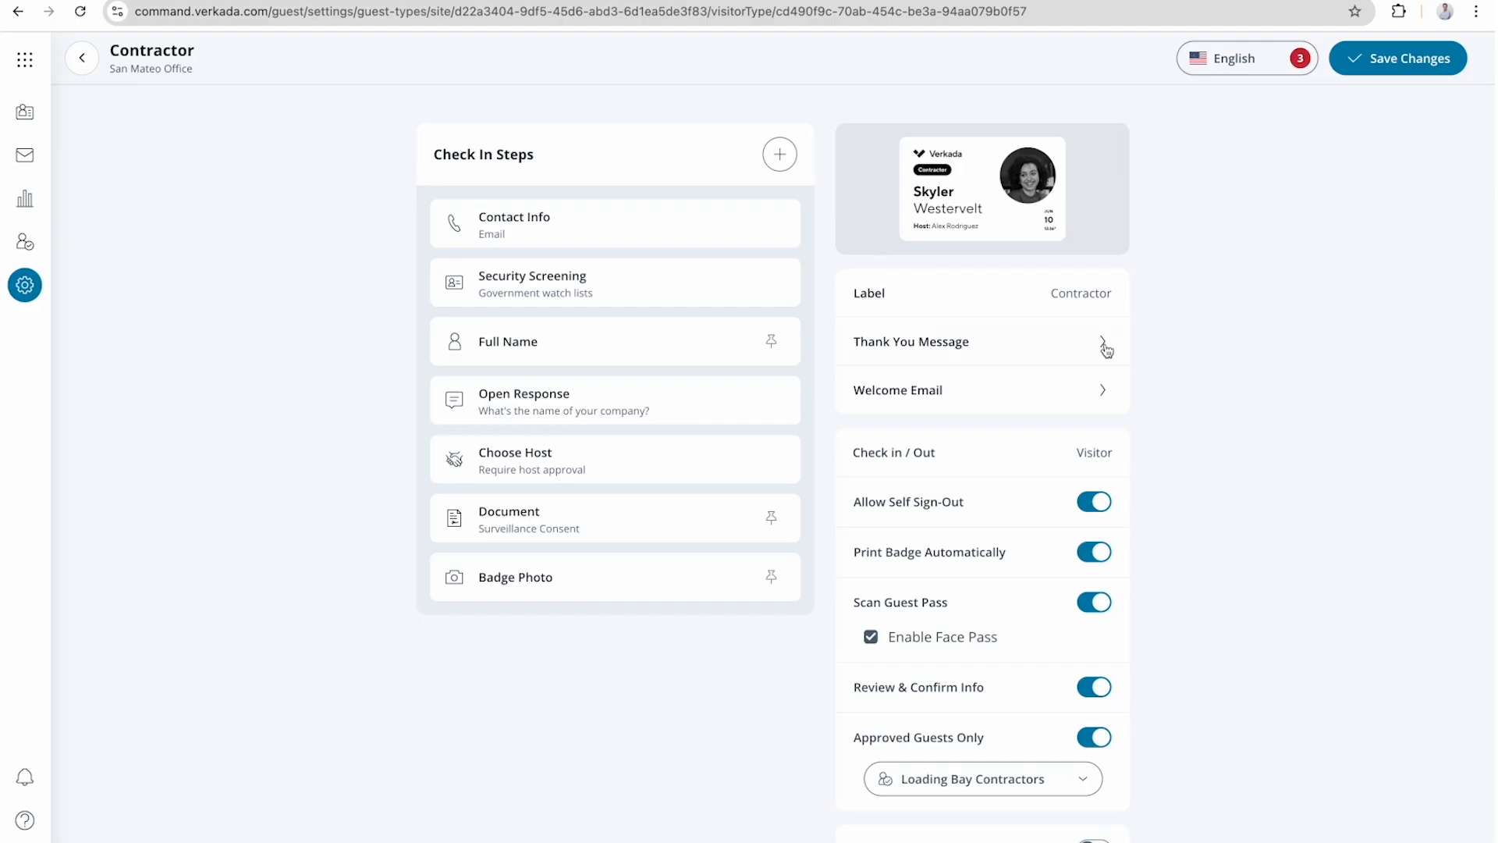
Try the portrait orientation for the Contractor badge, return it to landscape and apply a solid border.
click(1042, 239)
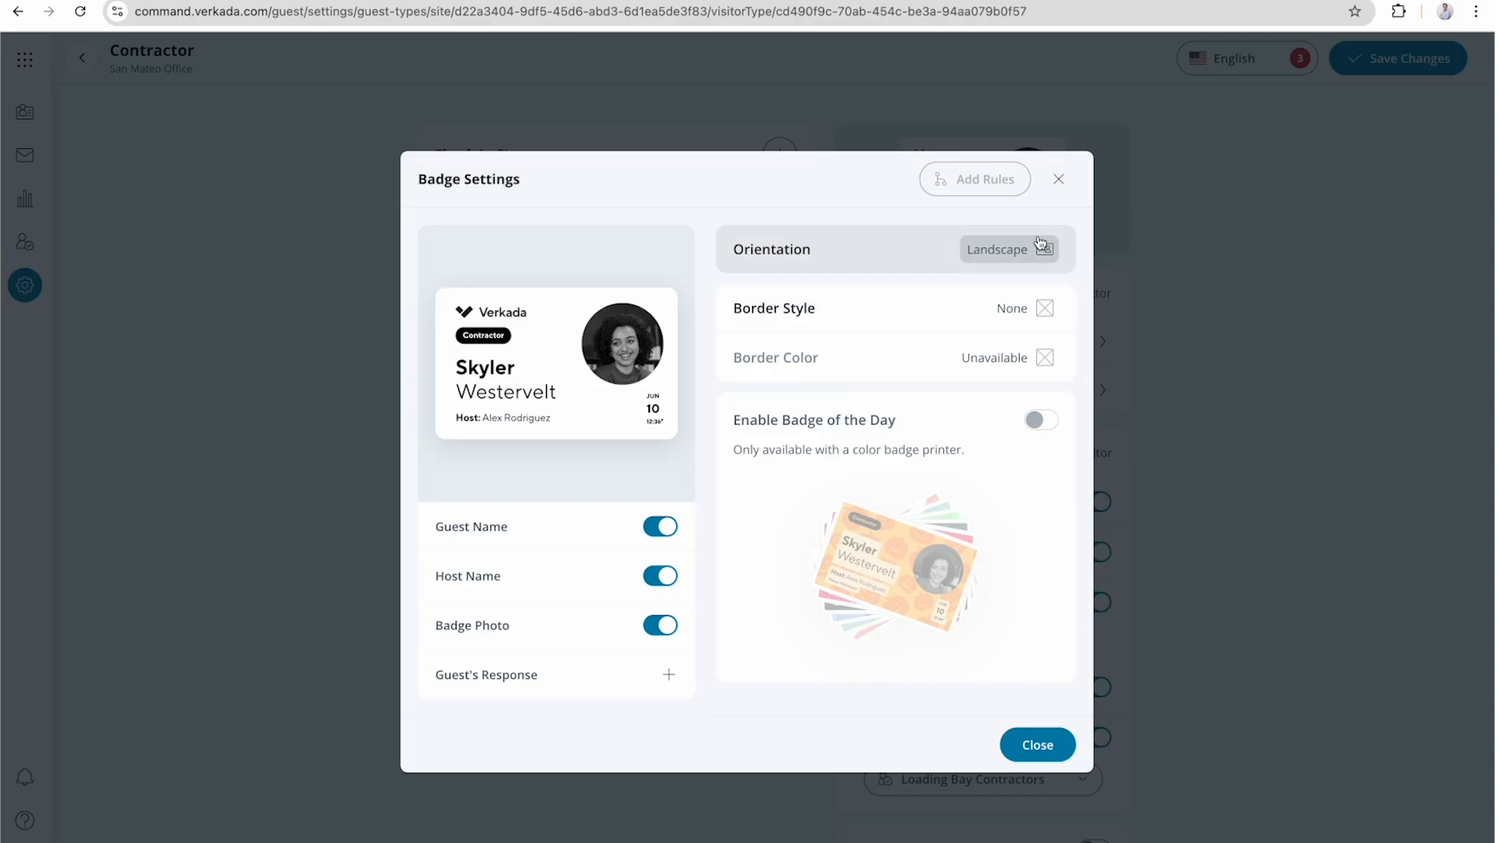
click(1015, 253)
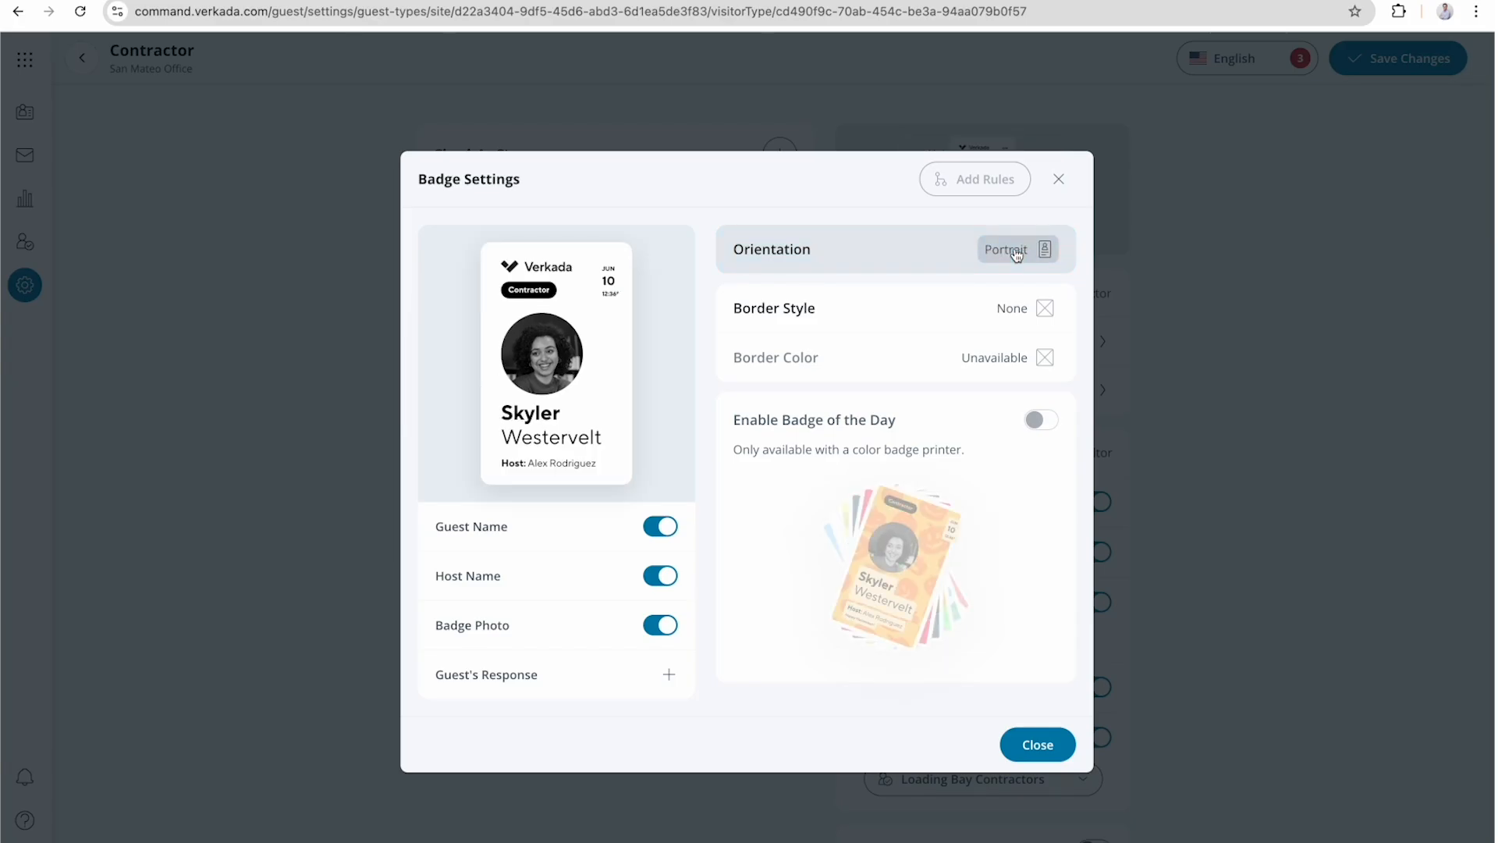
click(1006, 250)
click(981, 317)
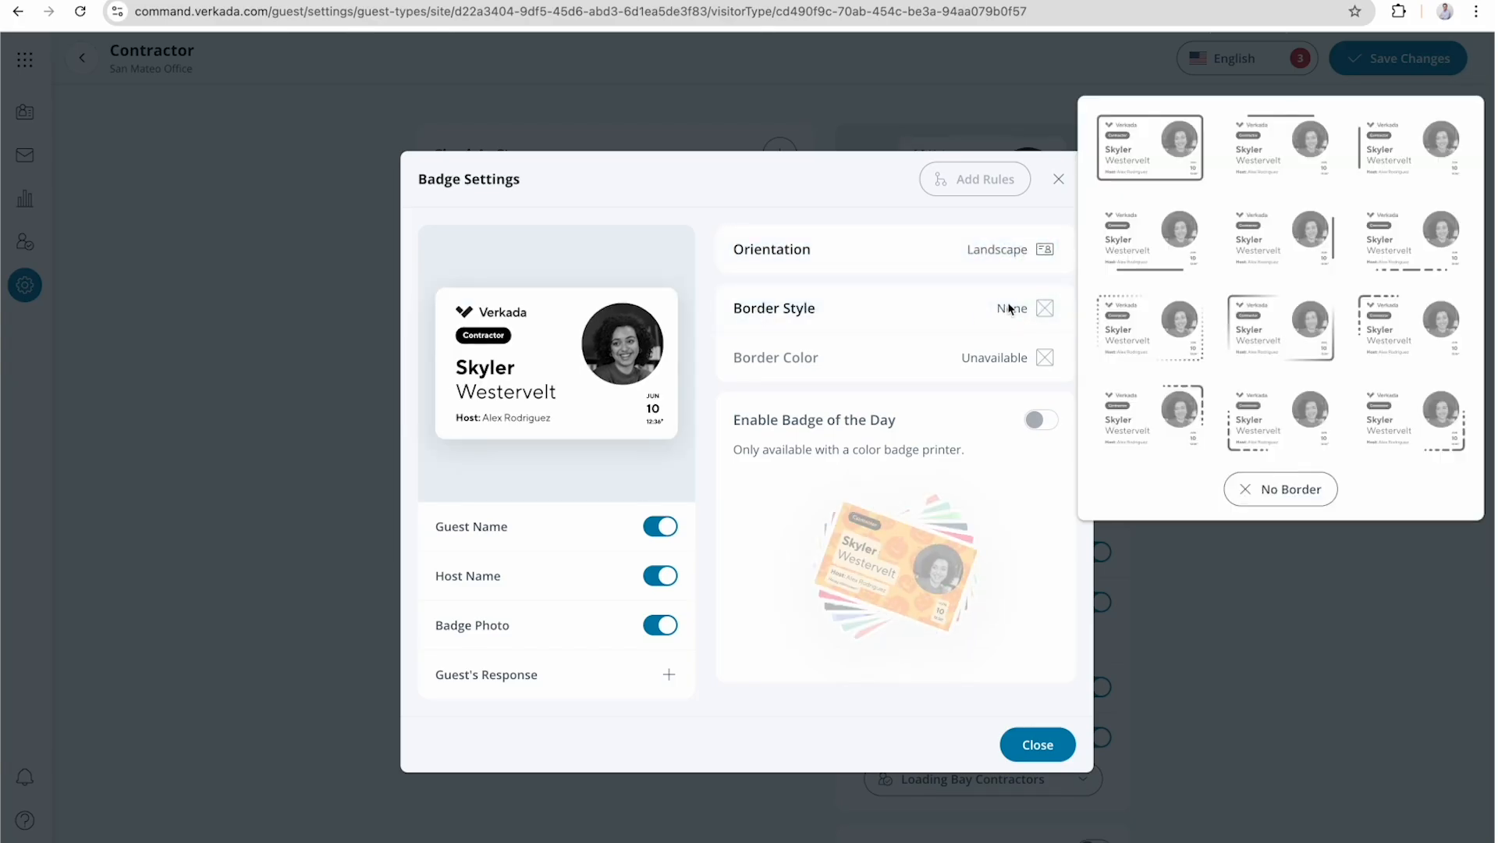
click(1174, 156)
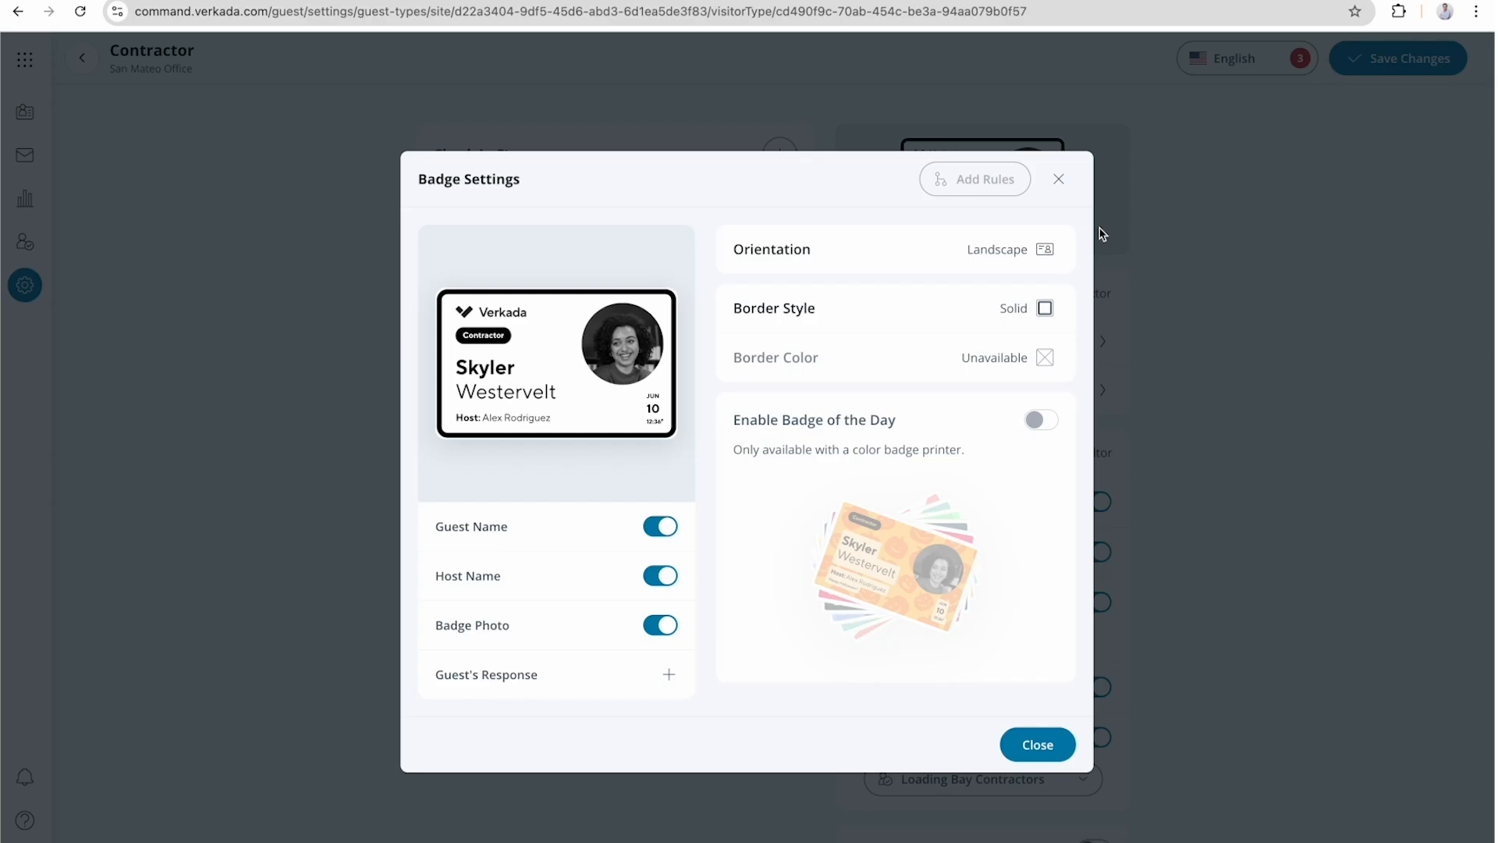
Add the guest's response to "What's the name of your company?" to the badge, keeping the host name on it.
click(640, 572)
click(654, 575)
click(669, 673)
click(738, 676)
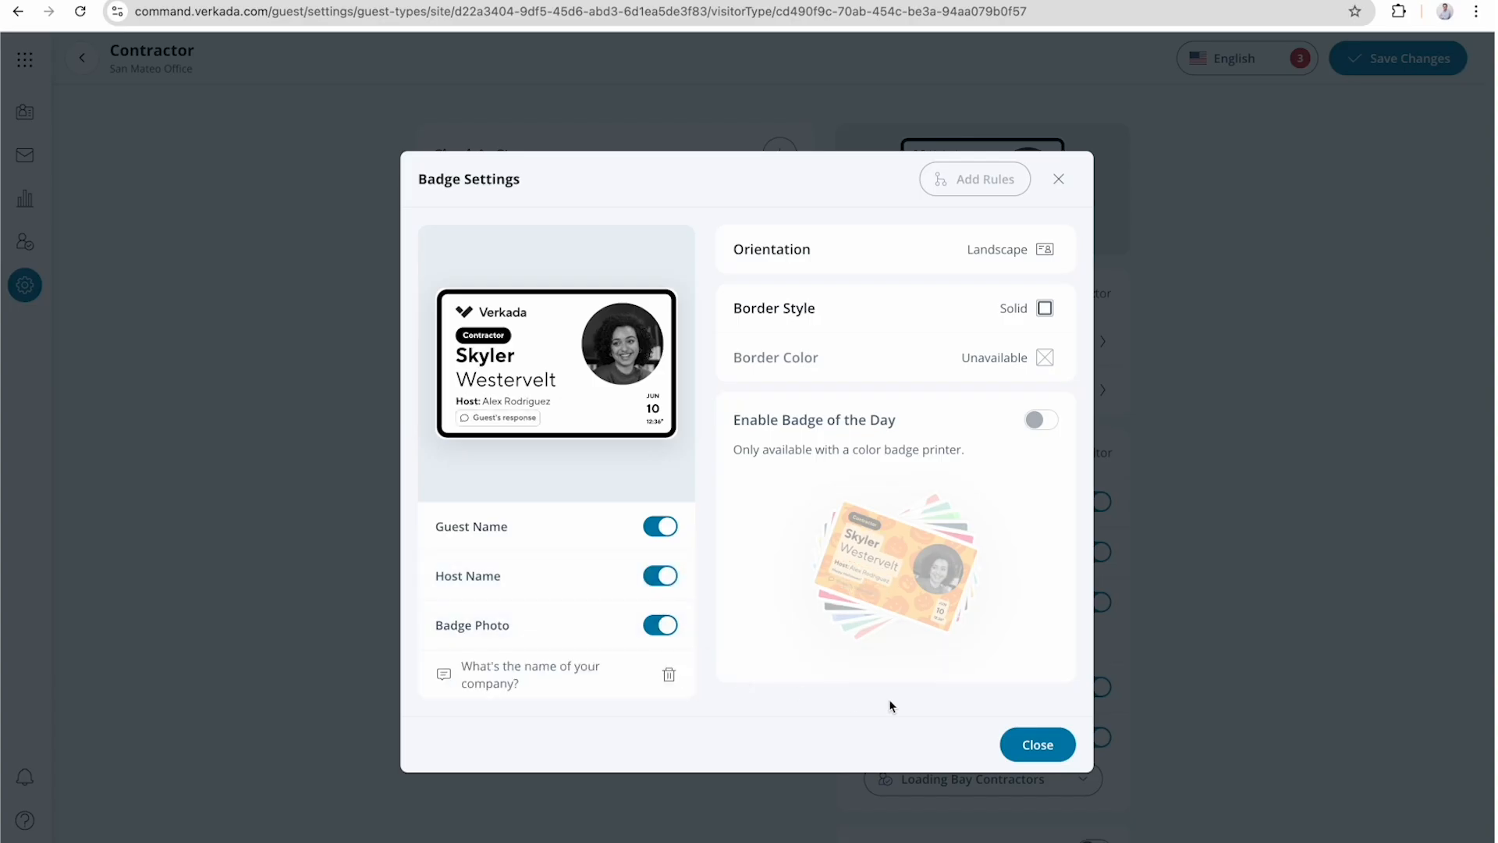
click(1029, 745)
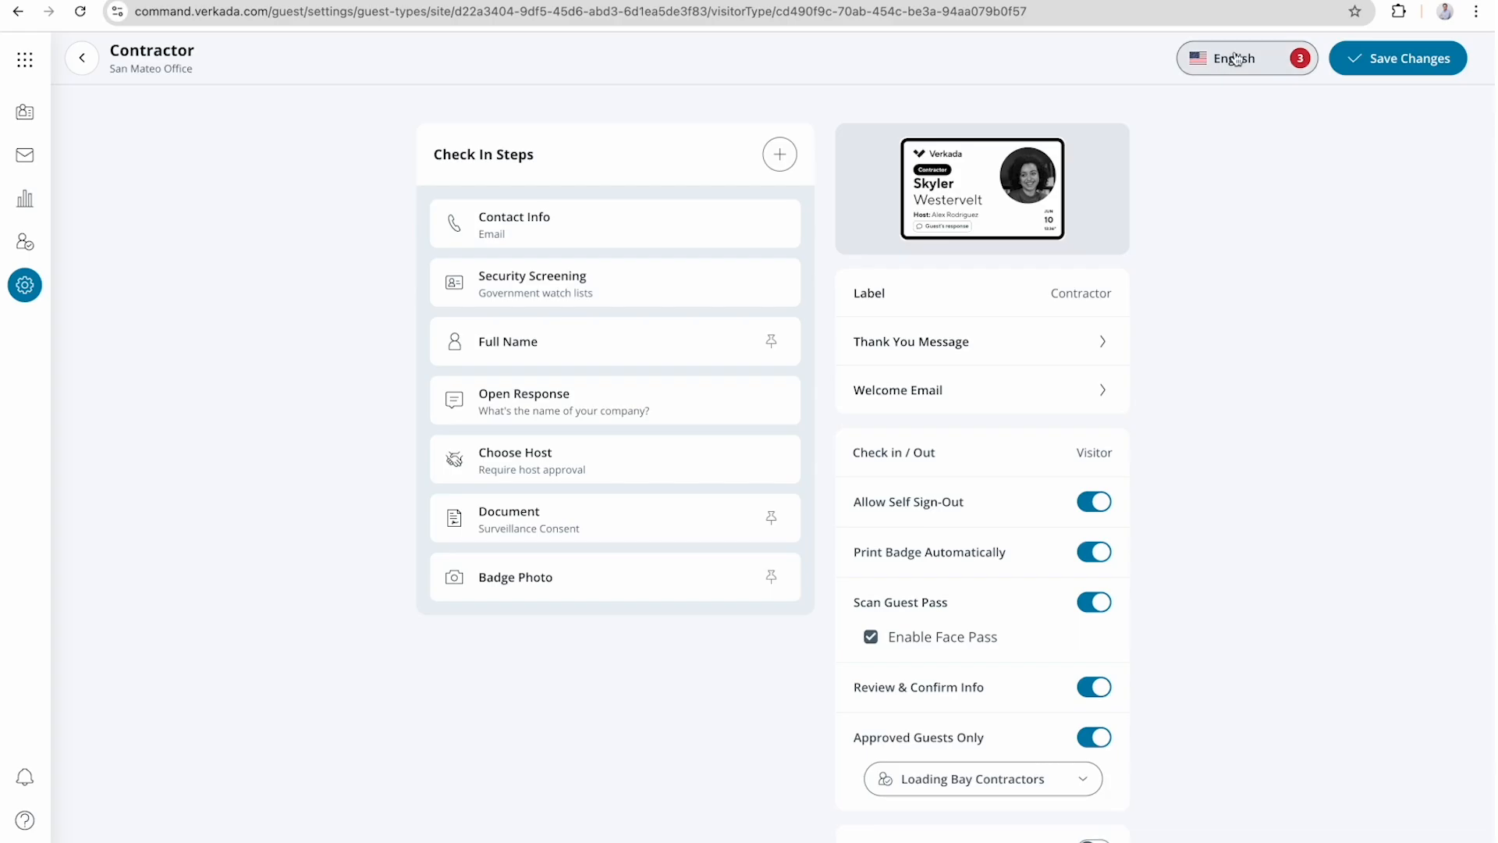
View the Contractor guest type in Spanish and in French to examine which items need translation.
click(1261, 73)
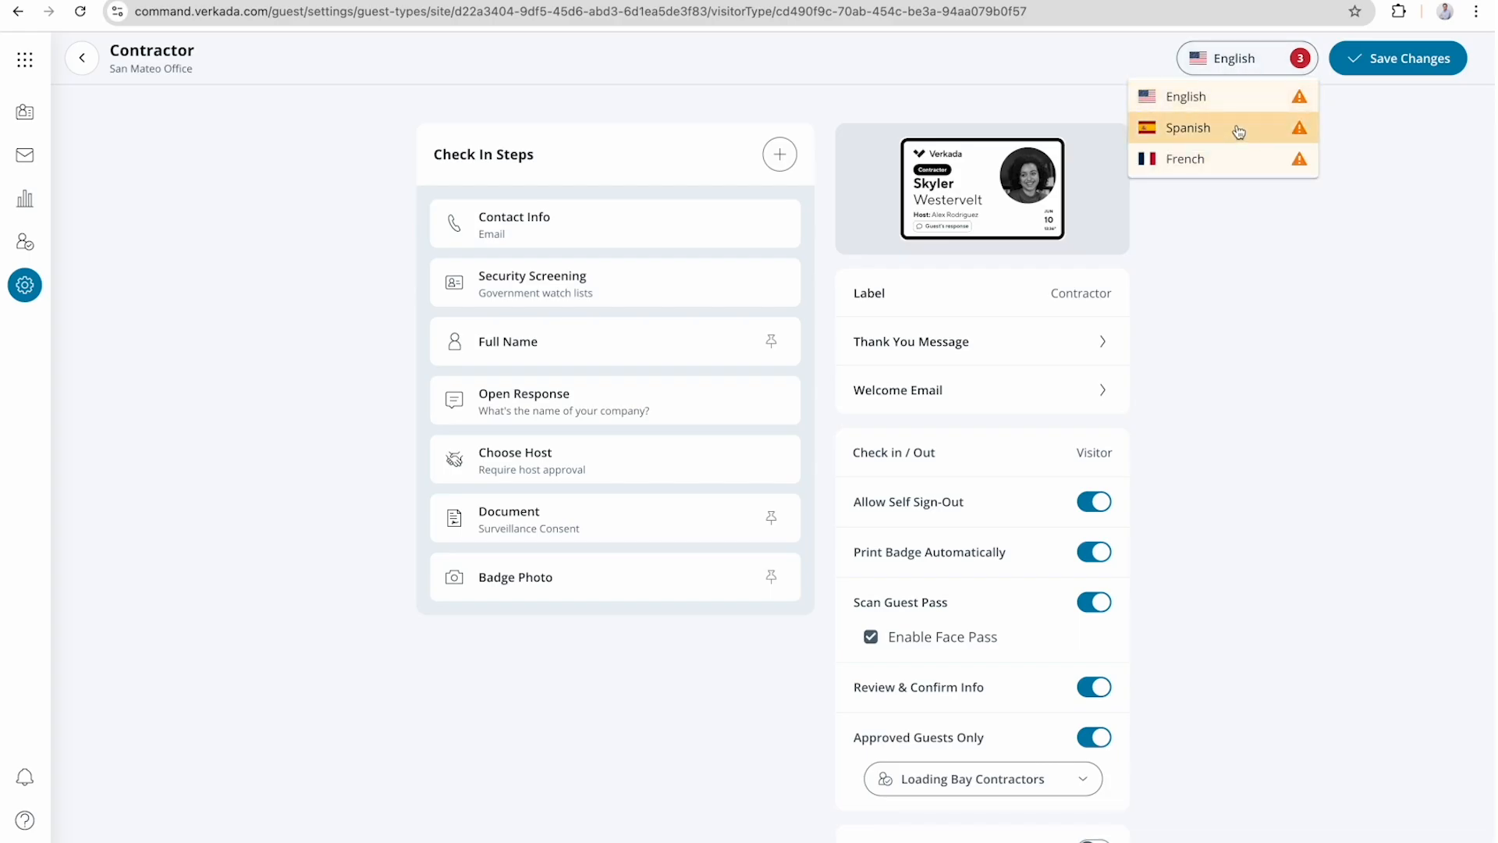
click(1239, 130)
click(1237, 69)
click(1237, 158)
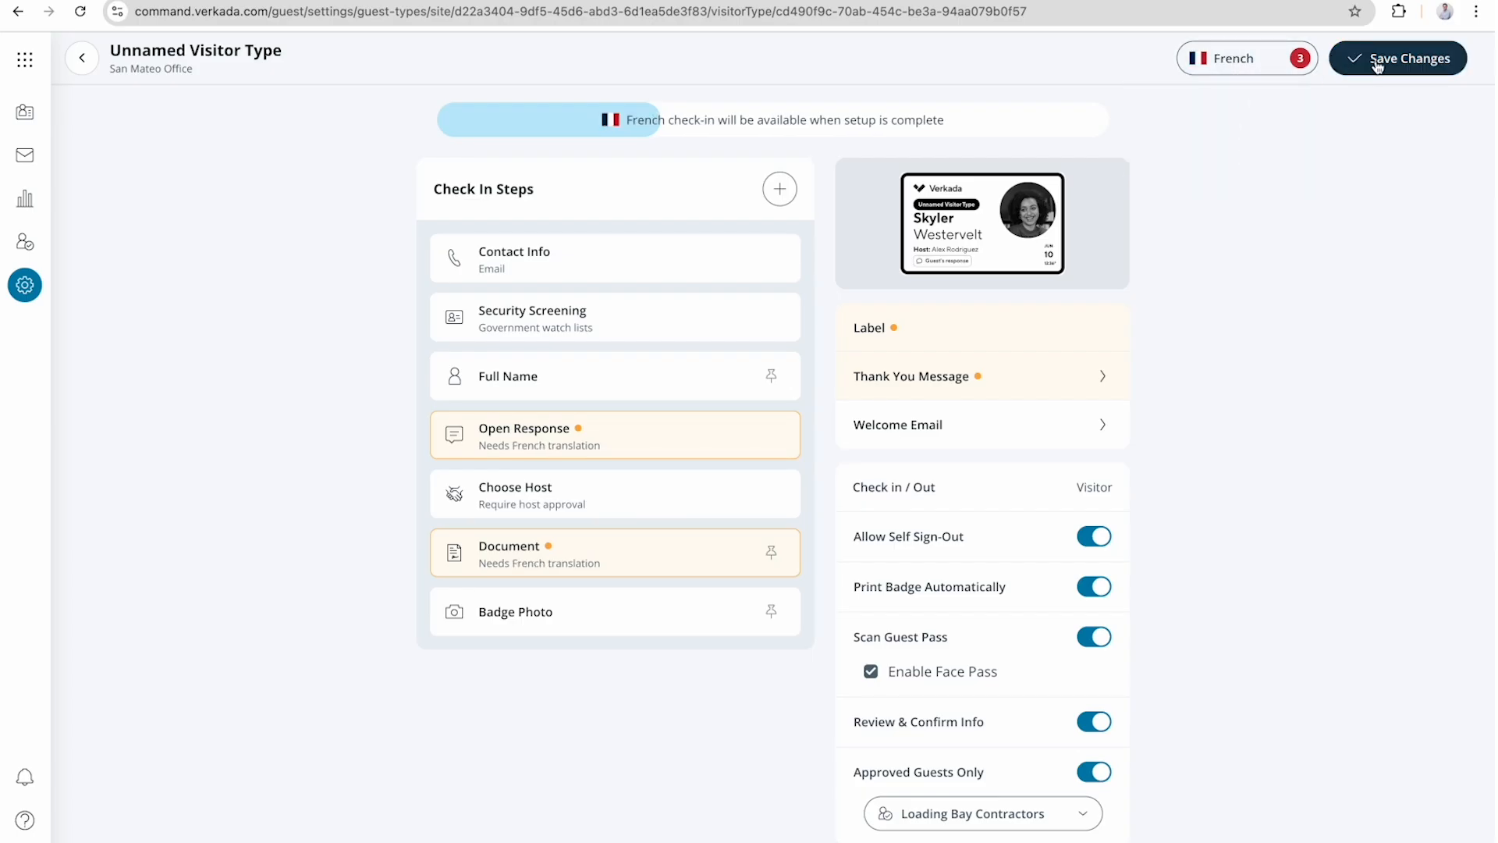